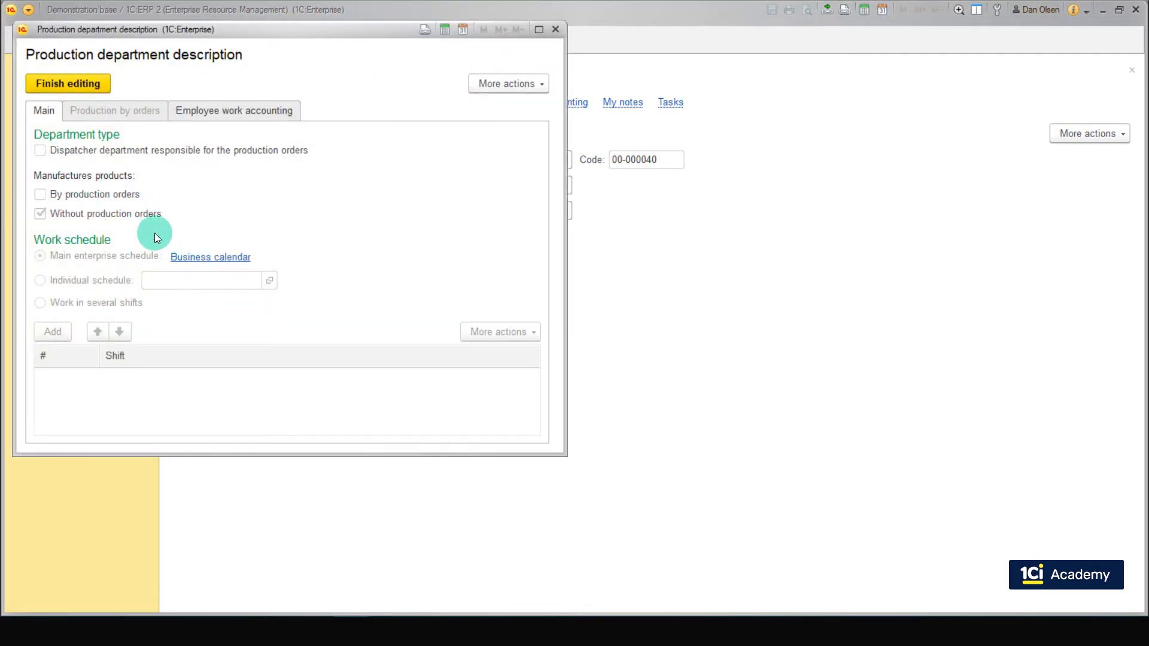
# Step: Review the service maintenance department's production order options and employee work accounting settings, and close the production department description
pyautogui.moveTo(134, 190)
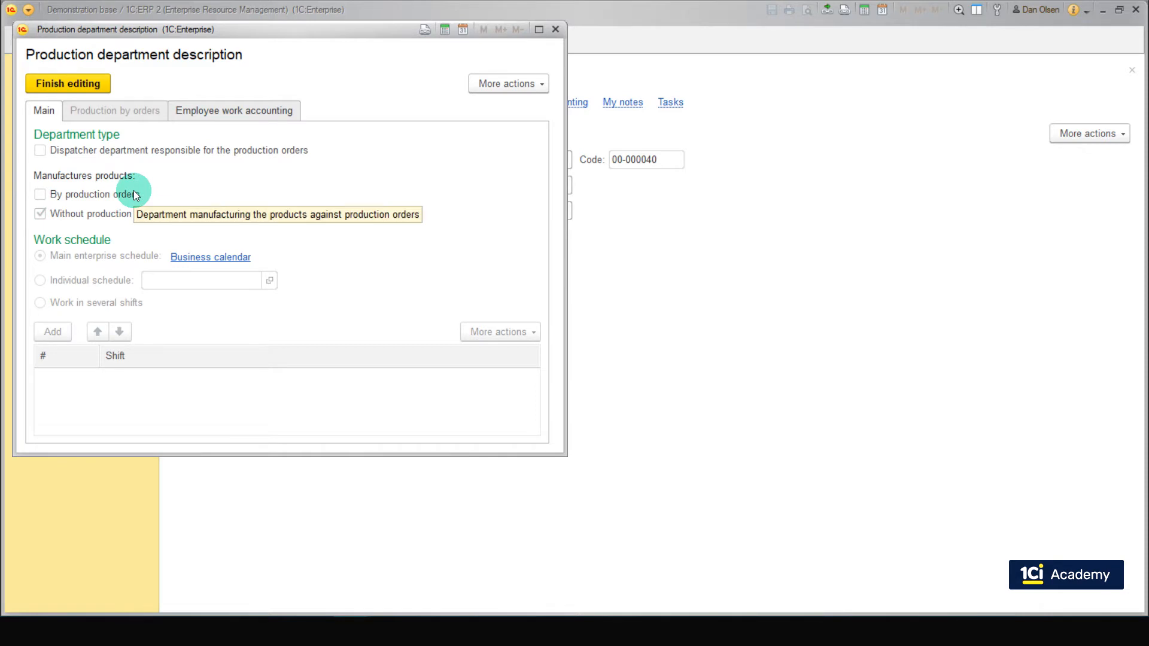
pyautogui.click(243, 111)
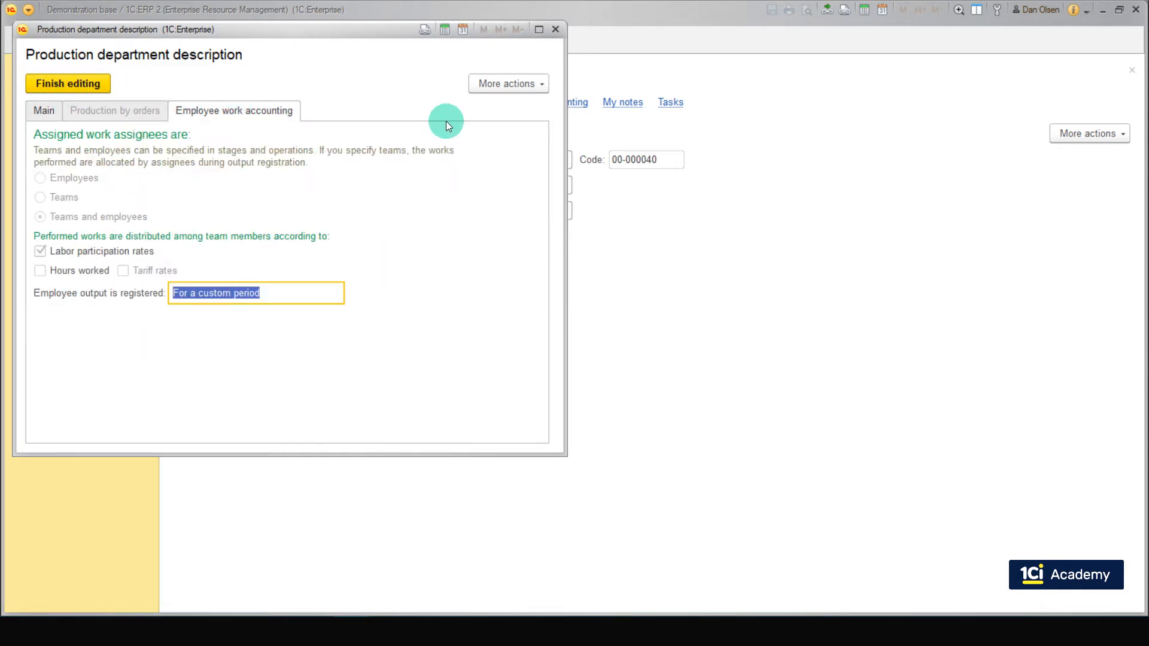
pyautogui.click(552, 29)
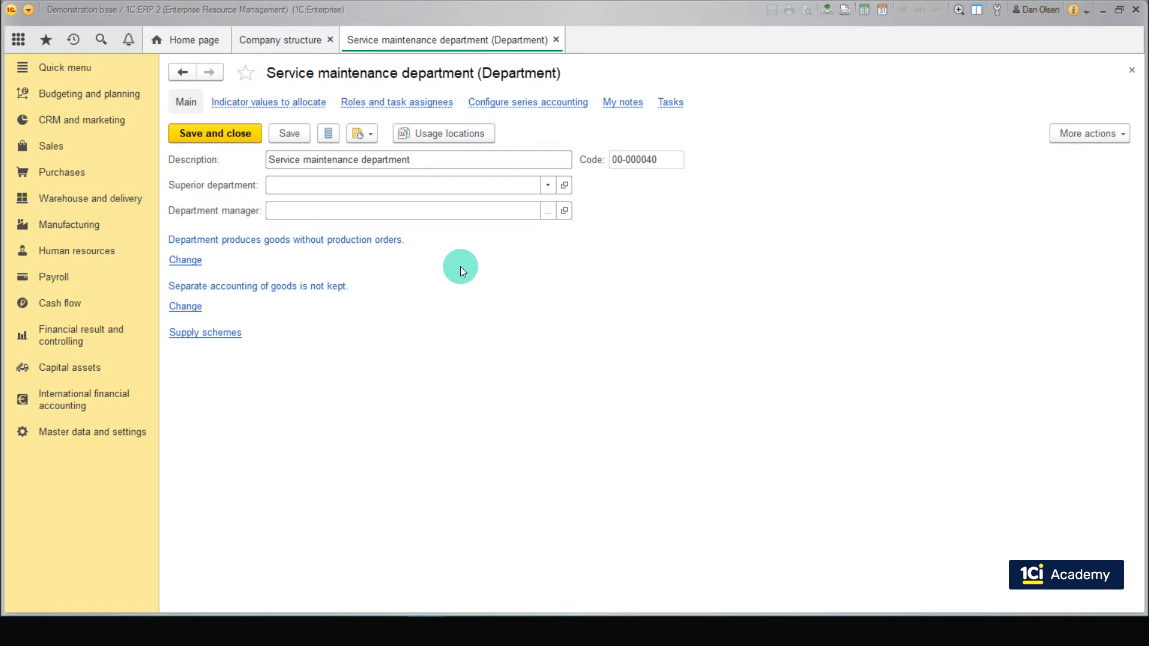
# Step: Check the CRM settings in the master data section for the option to record customer claims
pyautogui.click(133, 437)
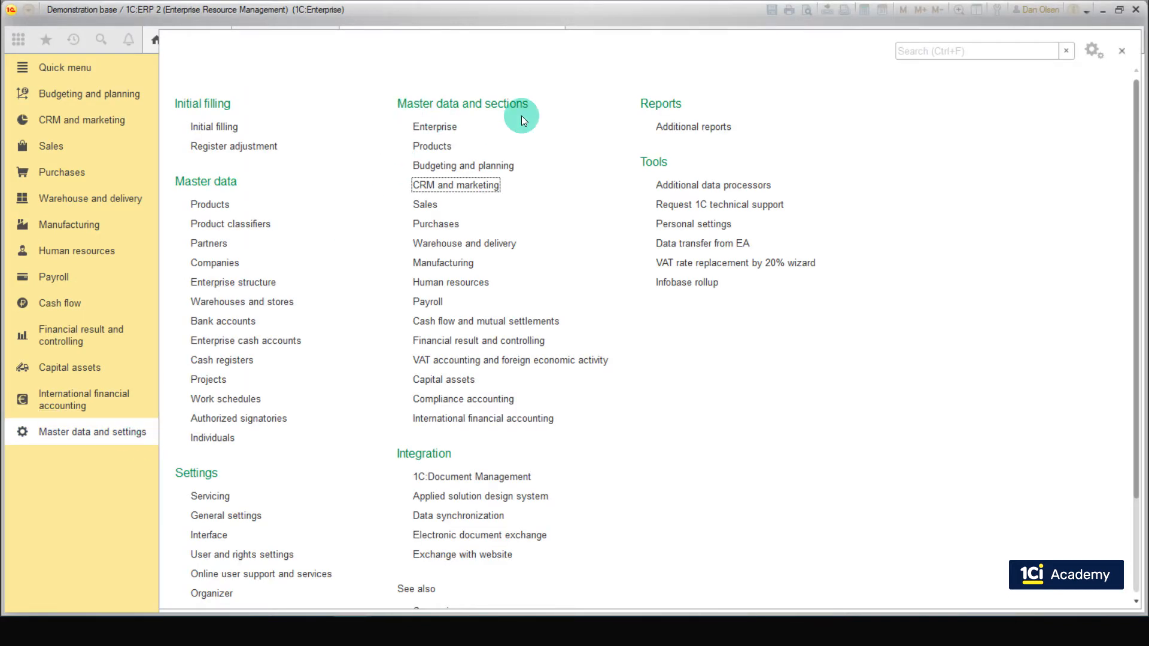
pyautogui.click(482, 187)
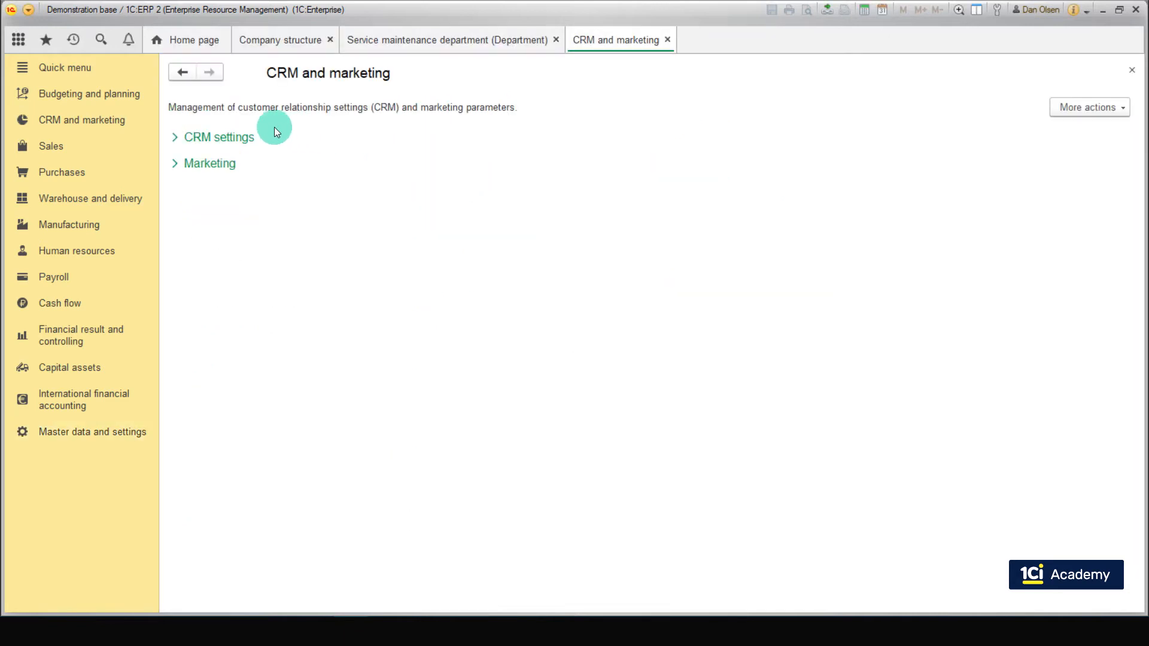
pyautogui.click(241, 137)
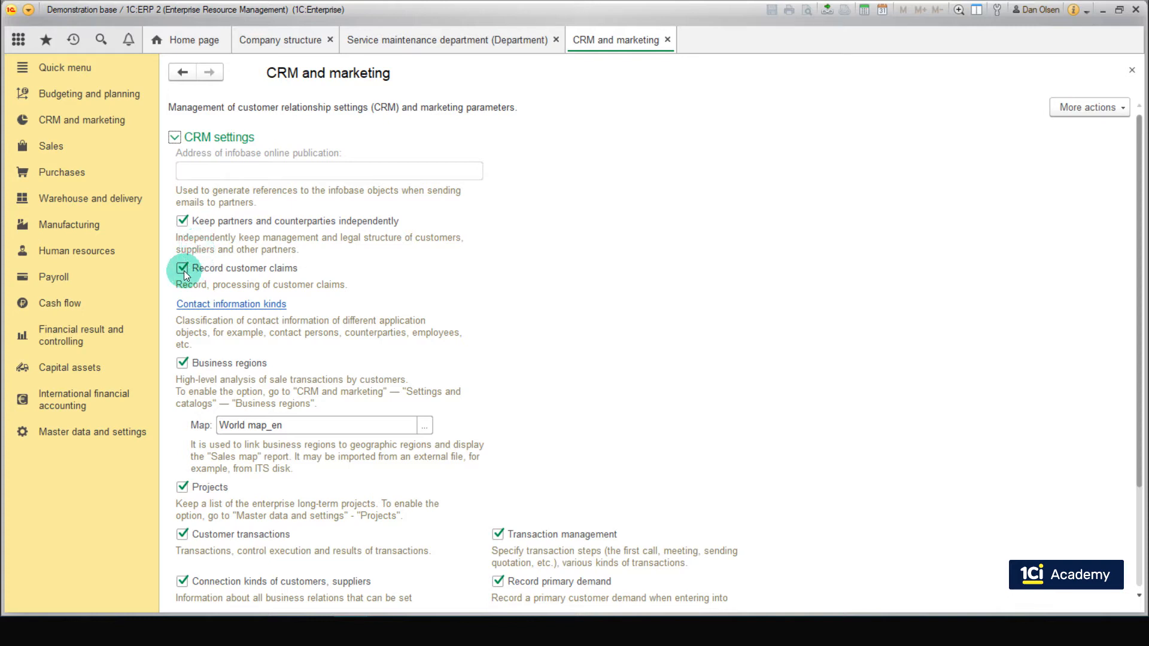
# Step: Create a new customer claim and choose DN Sport as the customer
pyautogui.click(76, 121)
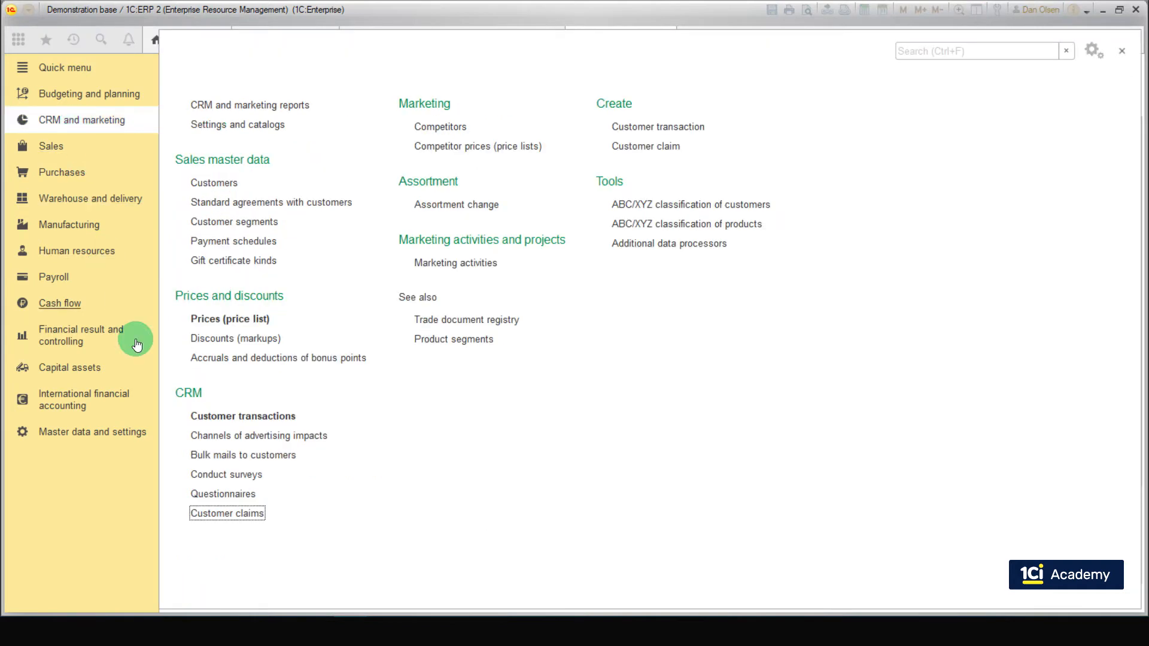
pyautogui.click(231, 511)
pyautogui.click(191, 136)
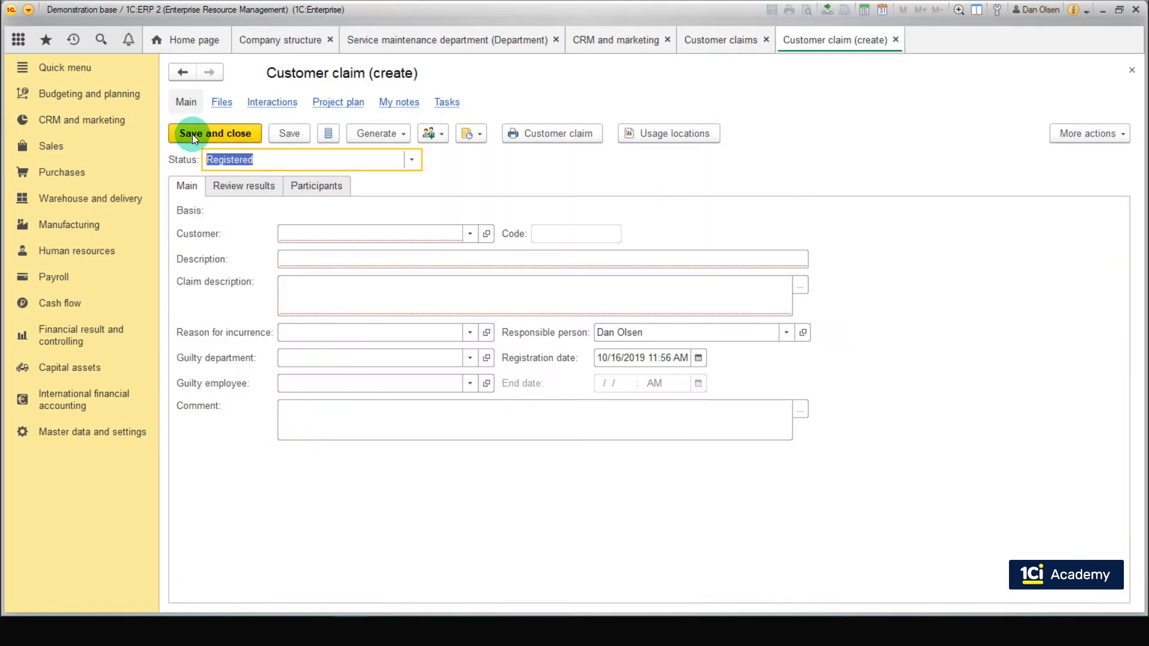
pyautogui.click(469, 232)
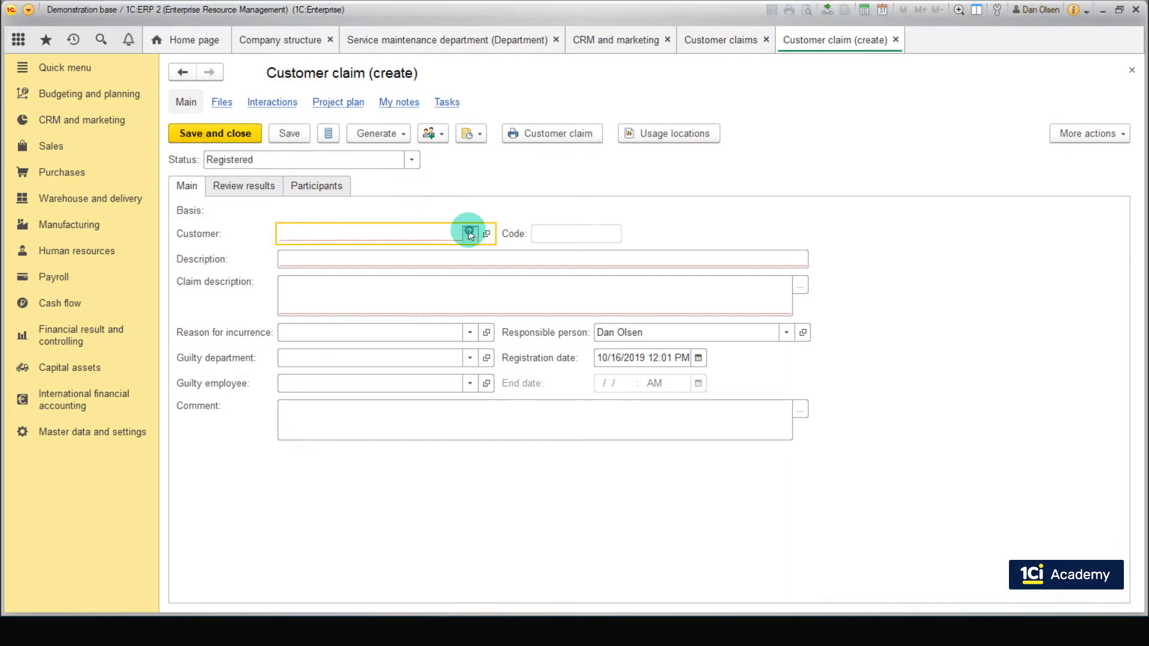
pyautogui.click(456, 254)
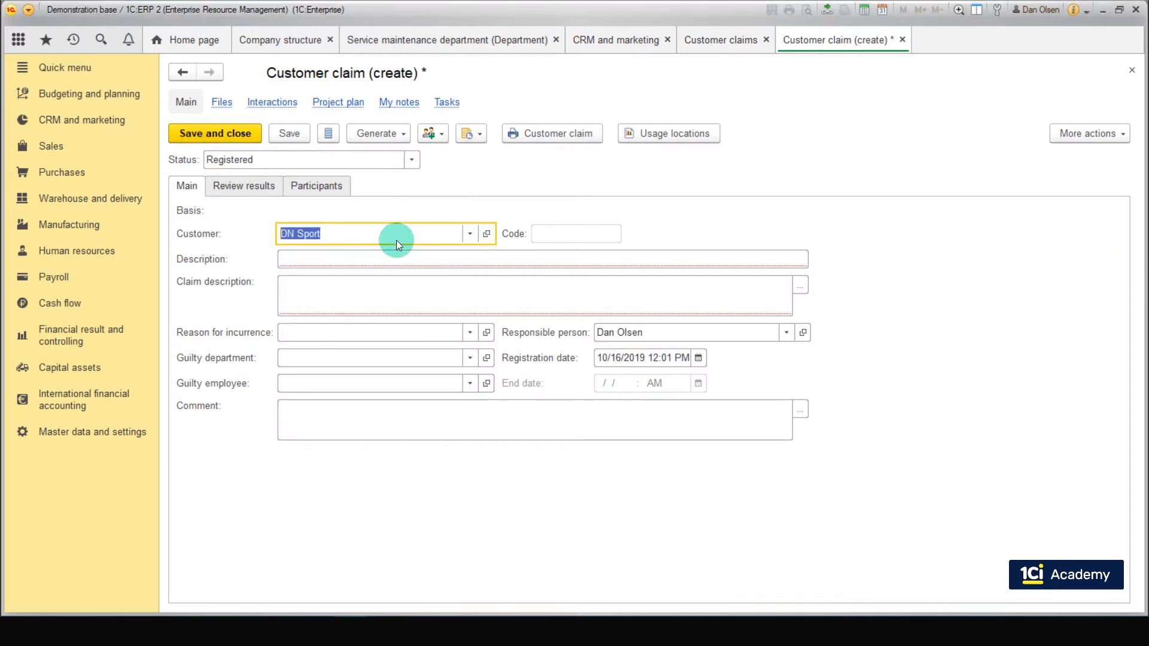
# Step: Describe the claim as "Defect claim" with the details "Hoverboard backlight flashes", and save it with the status Registered
pyautogui.click(395, 257)
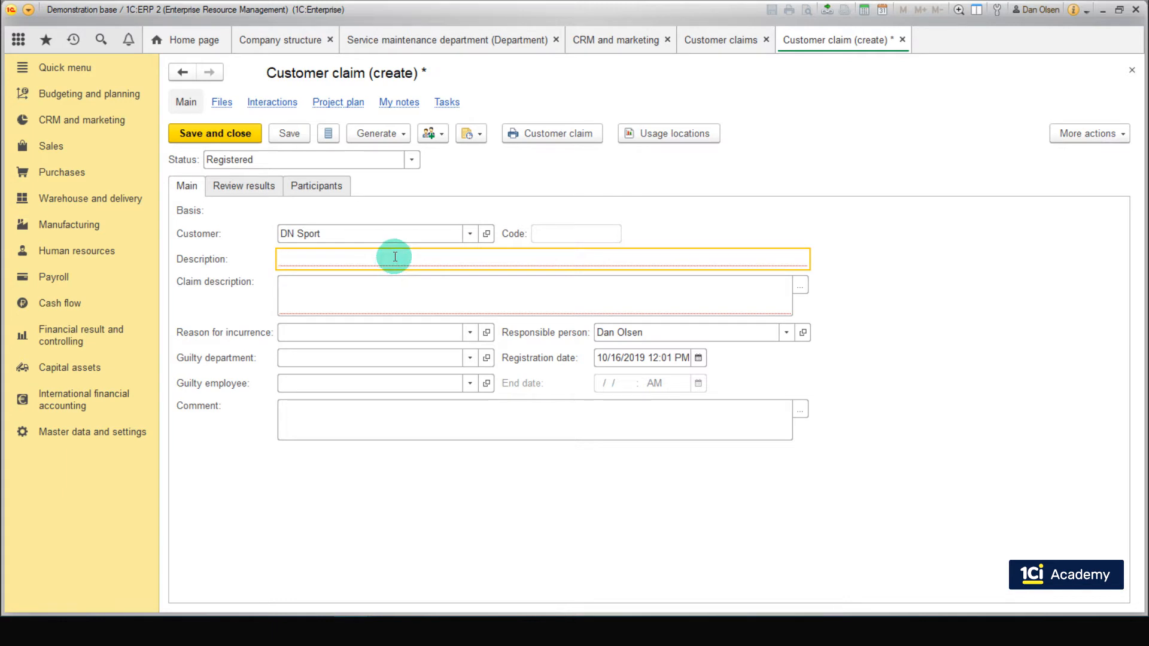
pyautogui.write('Defect claim')
pyautogui.press('Tab')
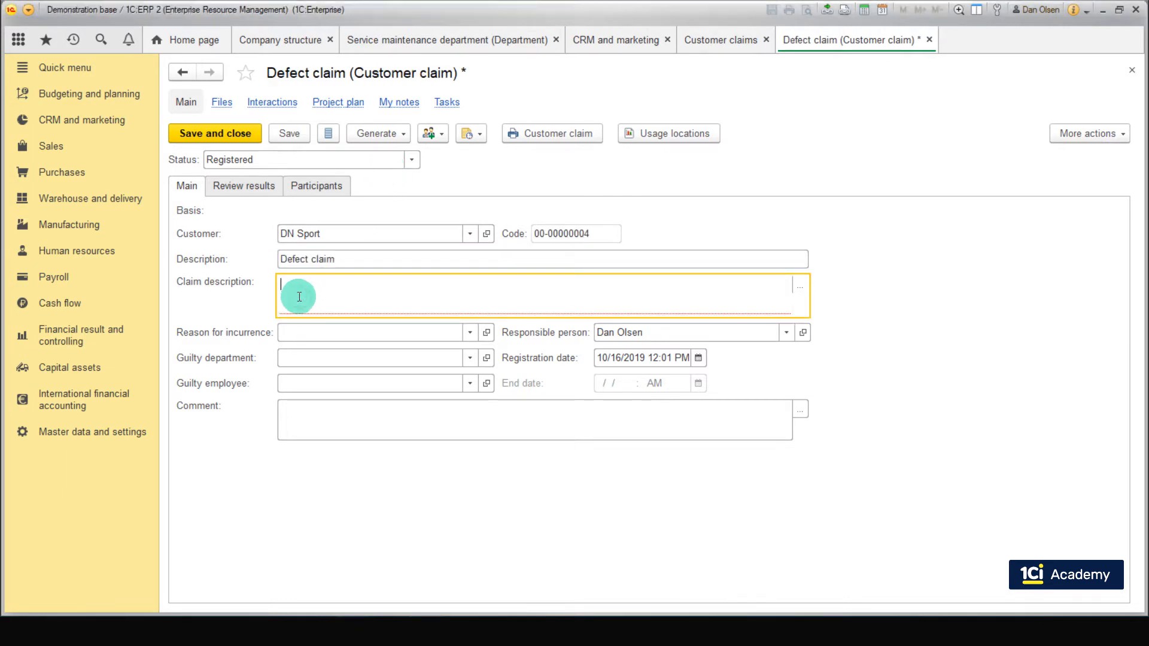
pyautogui.write('Hoverboard backlight flashes')
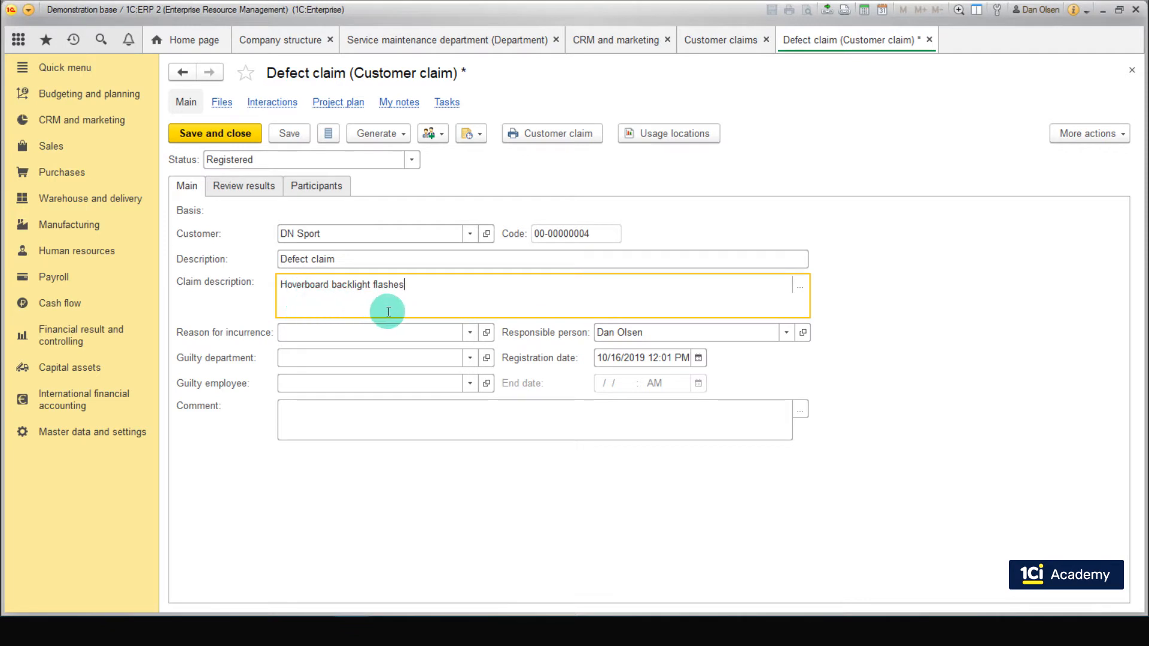
pyautogui.click(412, 158)
pyautogui.click(352, 183)
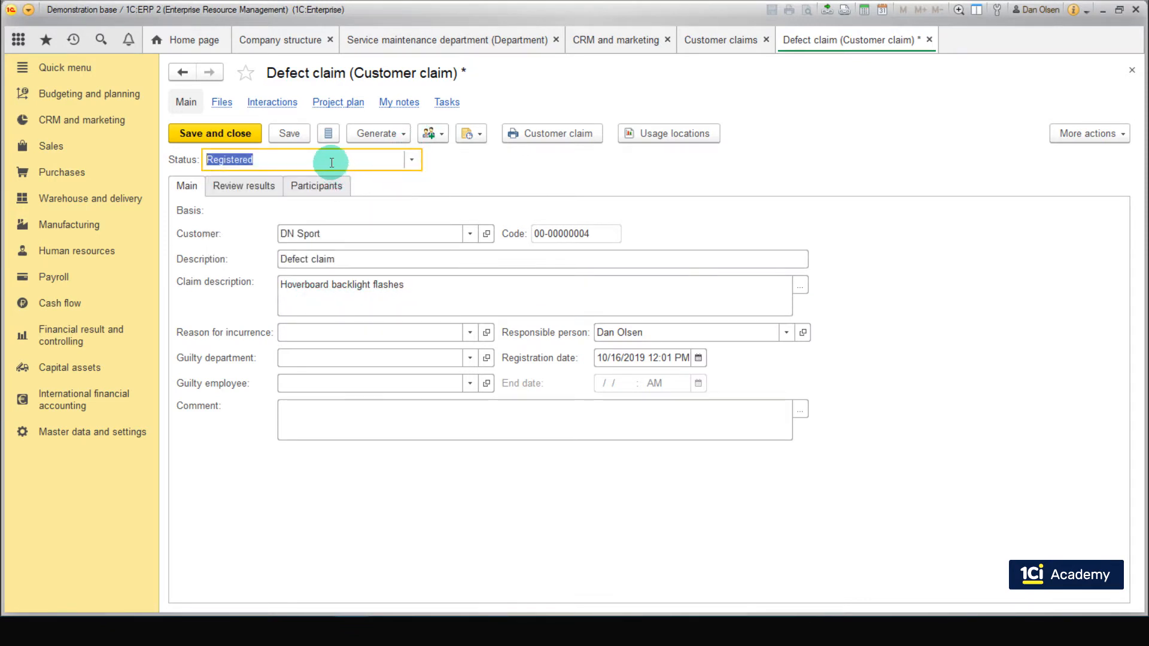
pyautogui.click(300, 139)
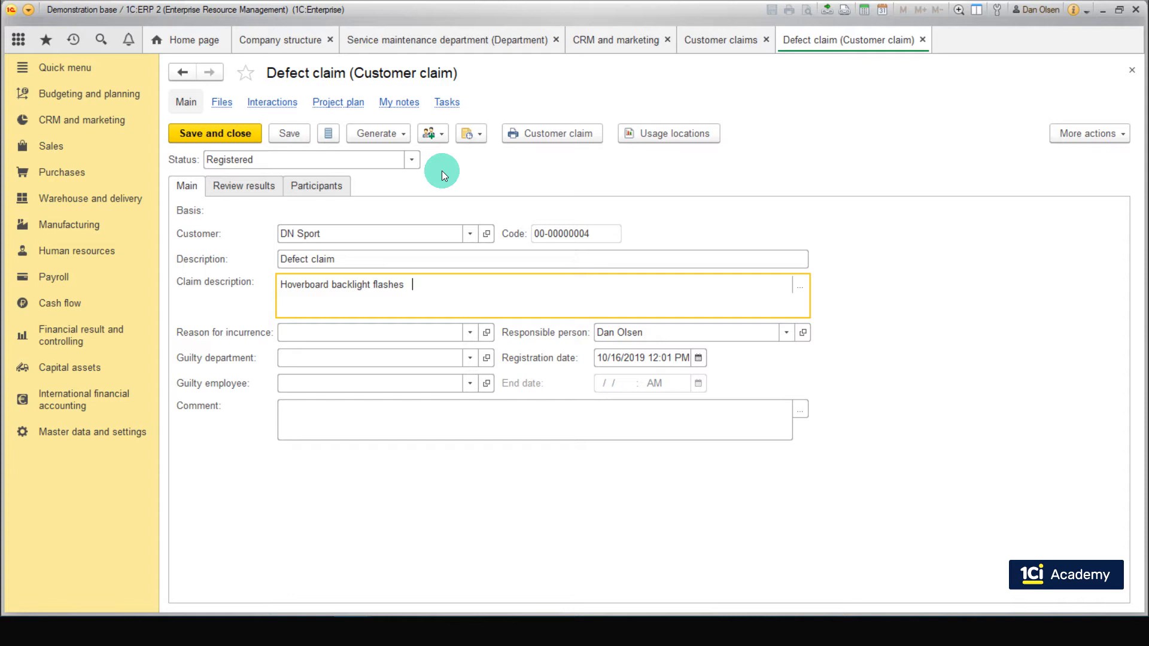
# Step: Set the claim's status to Being processed and its reason for incurrence to Damaged goods
pyautogui.click(417, 161)
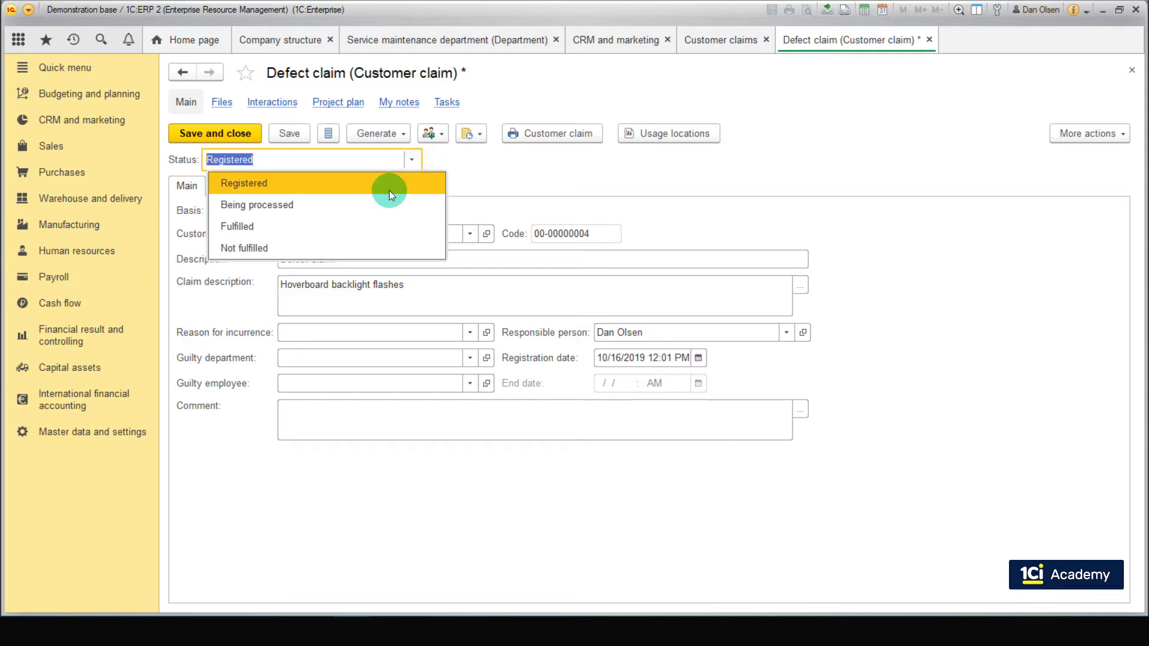
pyautogui.click(362, 206)
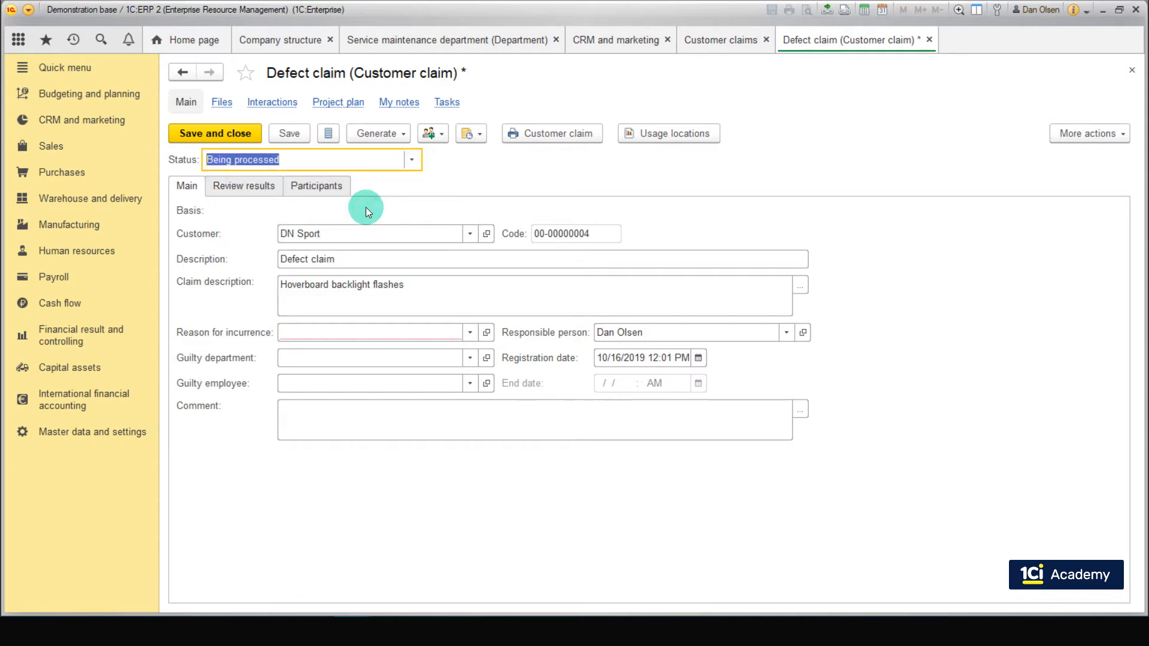
pyautogui.click(468, 333)
pyautogui.click(314, 385)
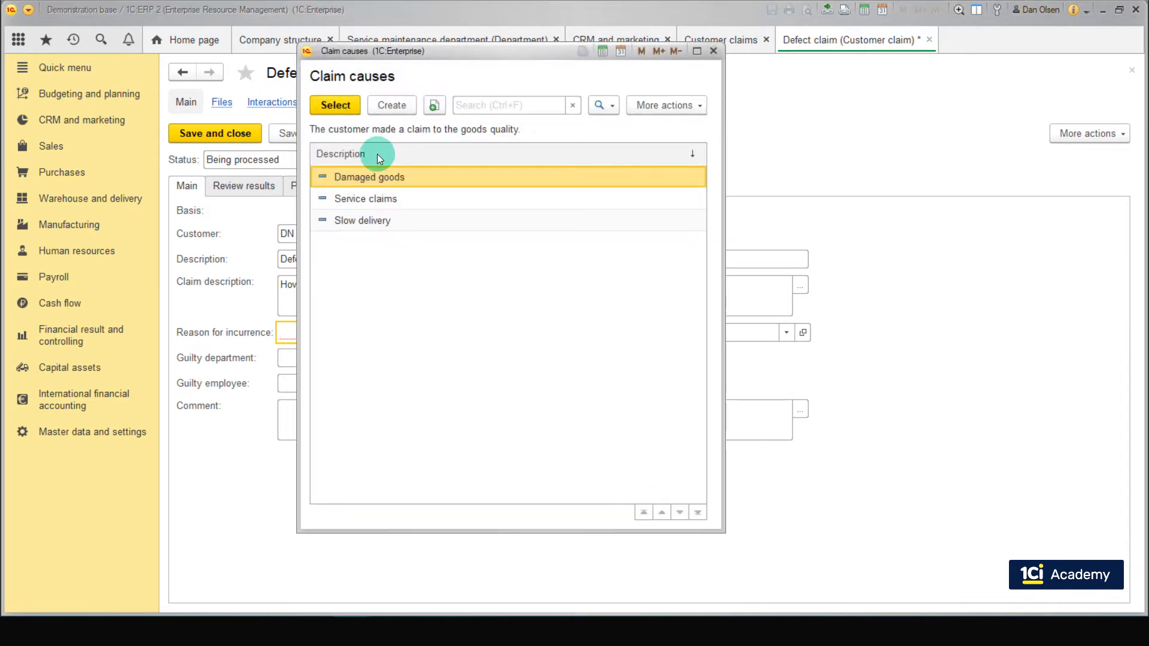
pyautogui.doubleClick(390, 174)
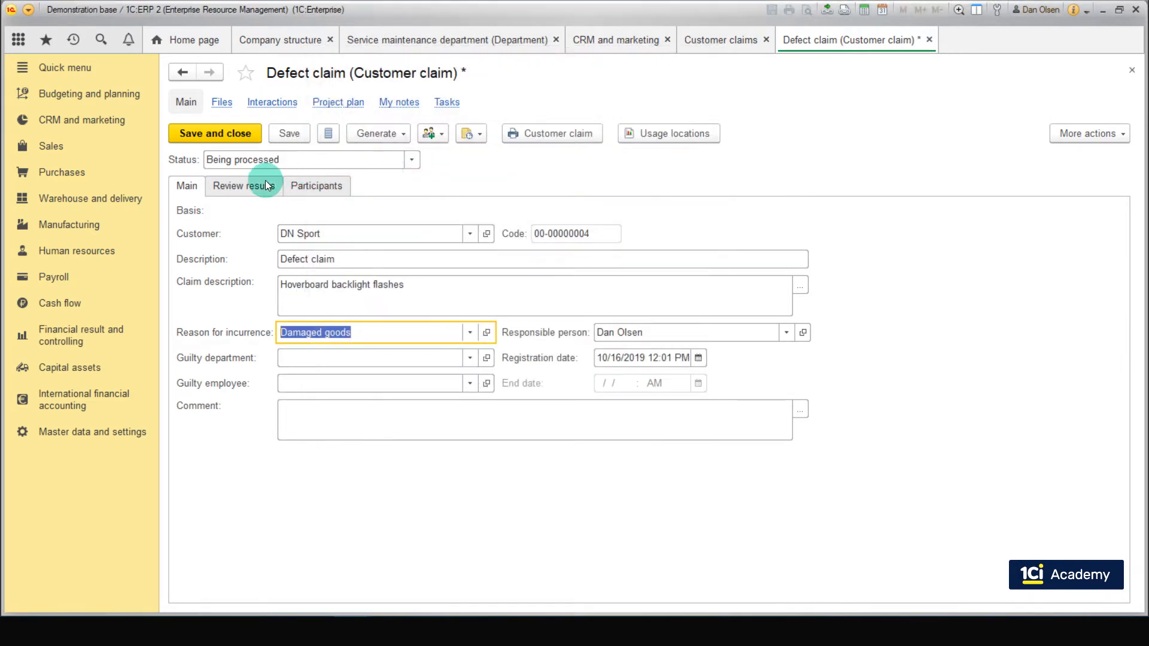
# Step: Set the claim's status to Not fulfilled, enter the review result "Not a warranty case; contact with water", and save the claim
pyautogui.click(418, 159)
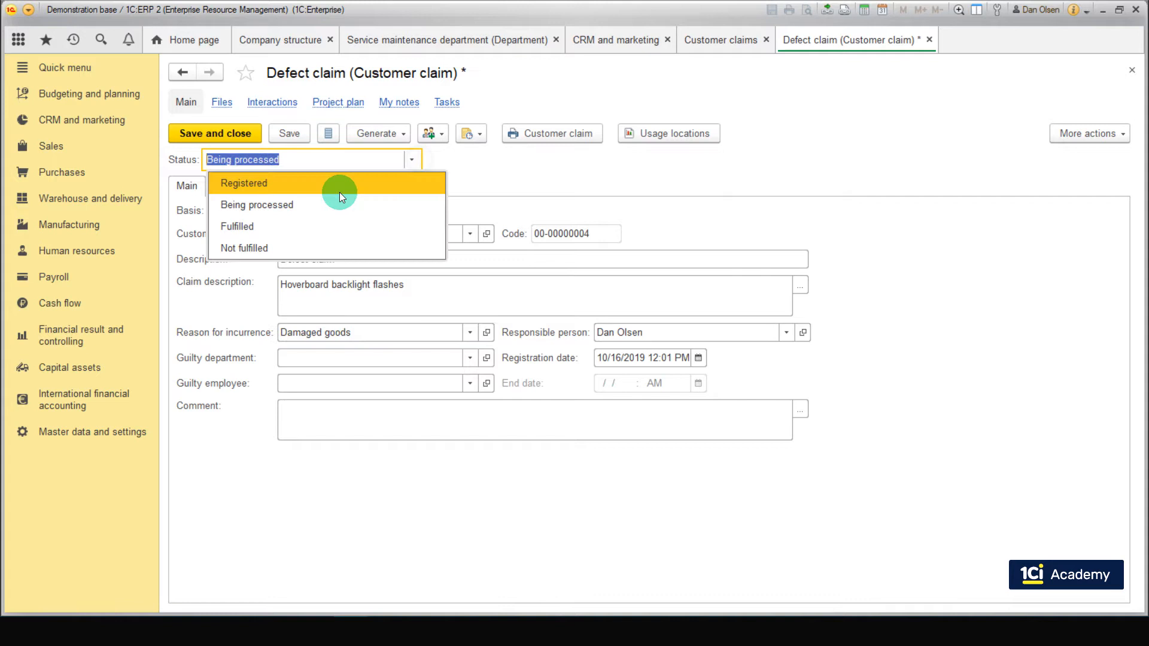
pyautogui.click(308, 249)
pyautogui.click(244, 186)
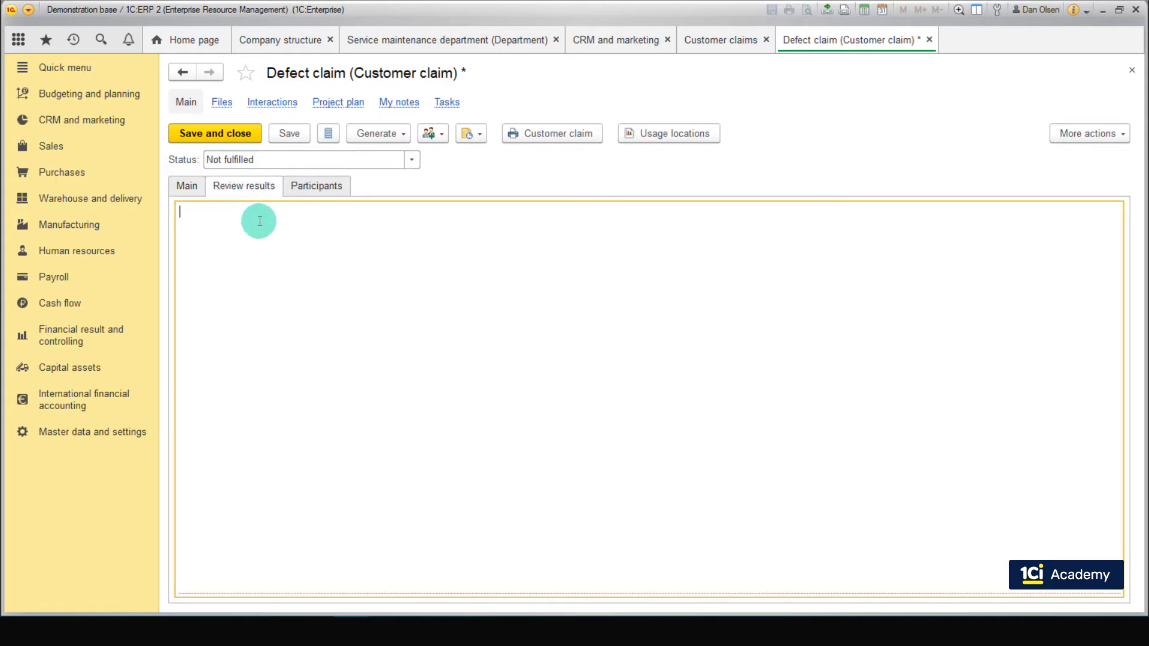
pyautogui.write('Not a warranty case; contact with water')
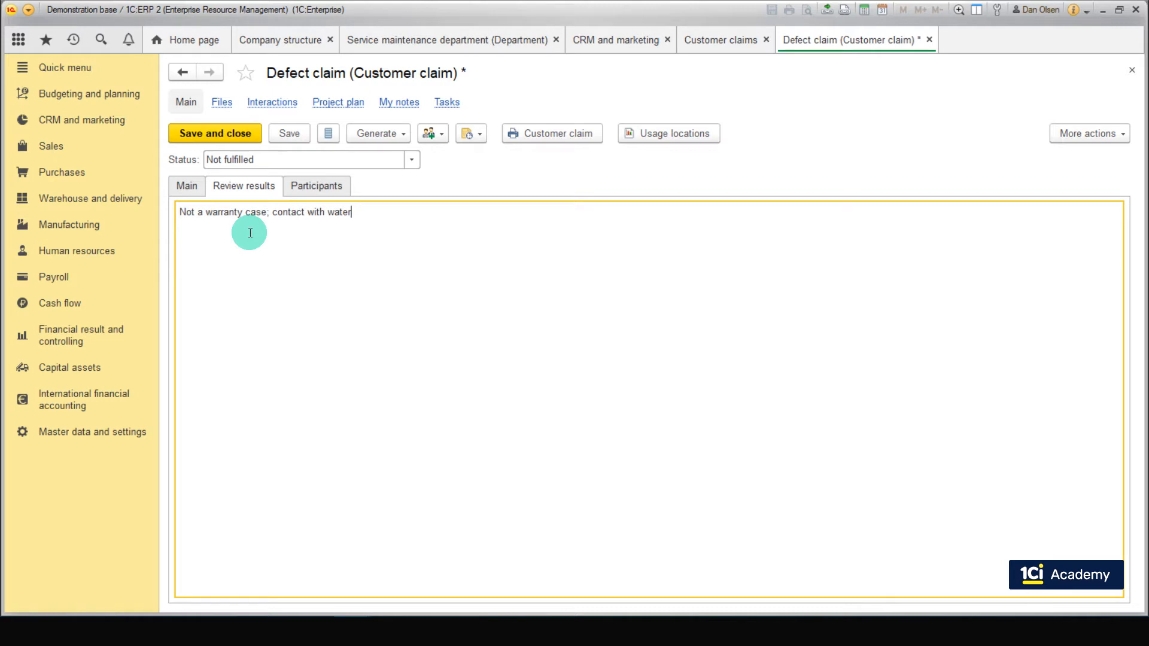
pyautogui.click(296, 134)
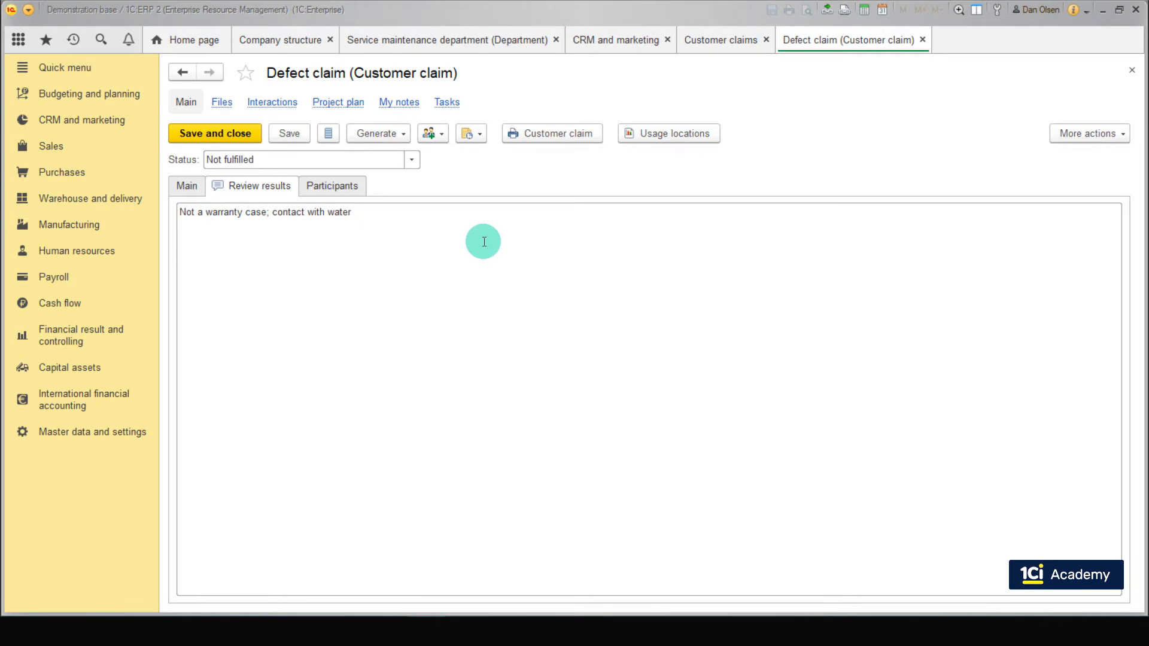
# Step: Create a new product kind in the product catalog and set its product type to Work
pyautogui.click(108, 433)
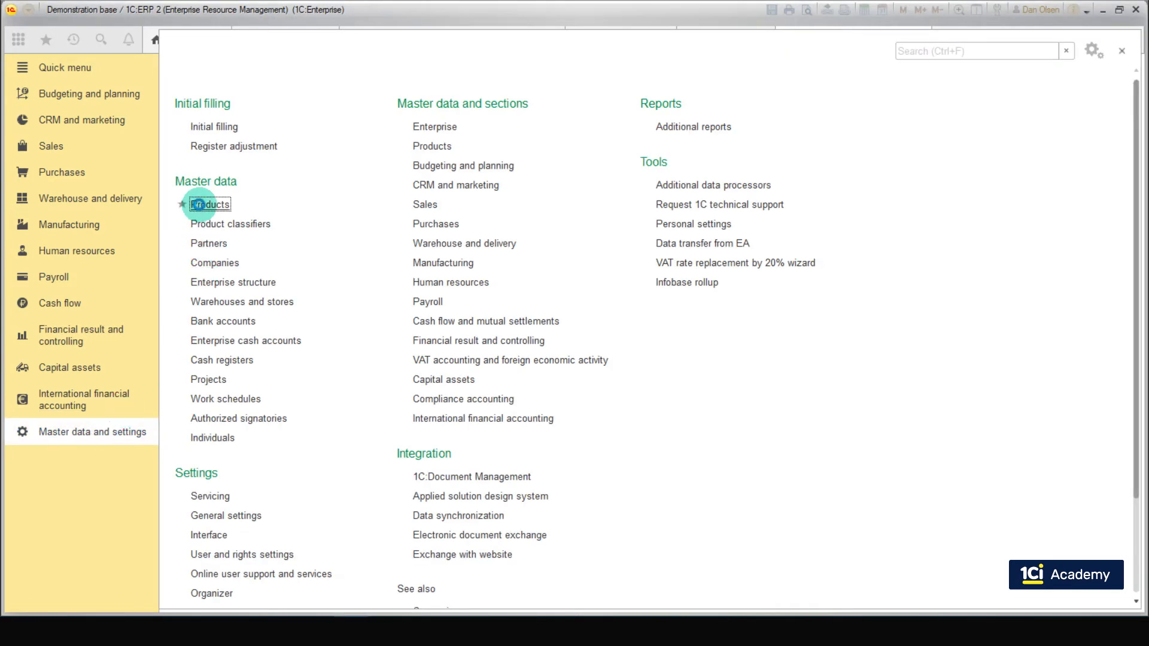
pyautogui.click(1086, 108)
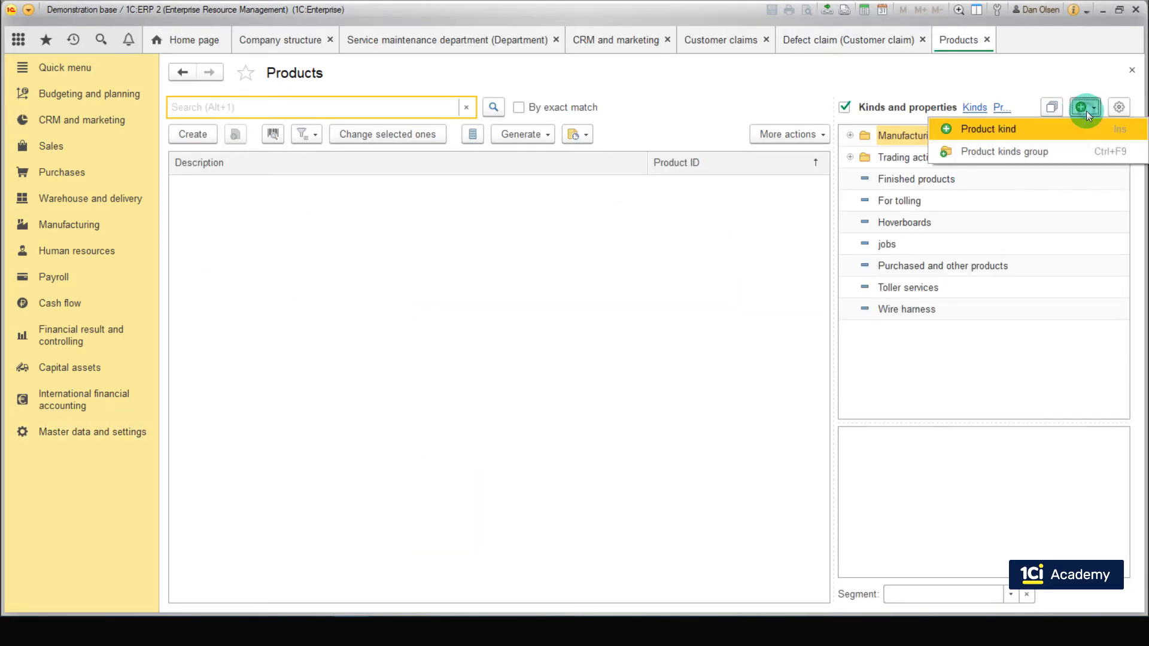
pyautogui.click(1043, 131)
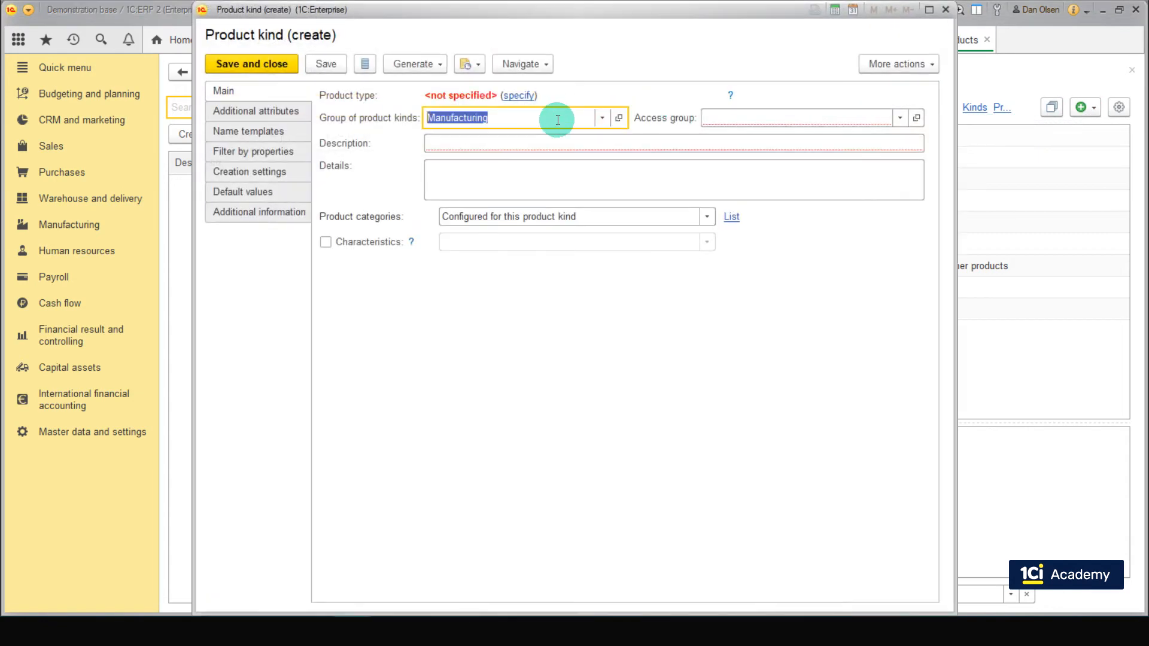
pyautogui.click(520, 96)
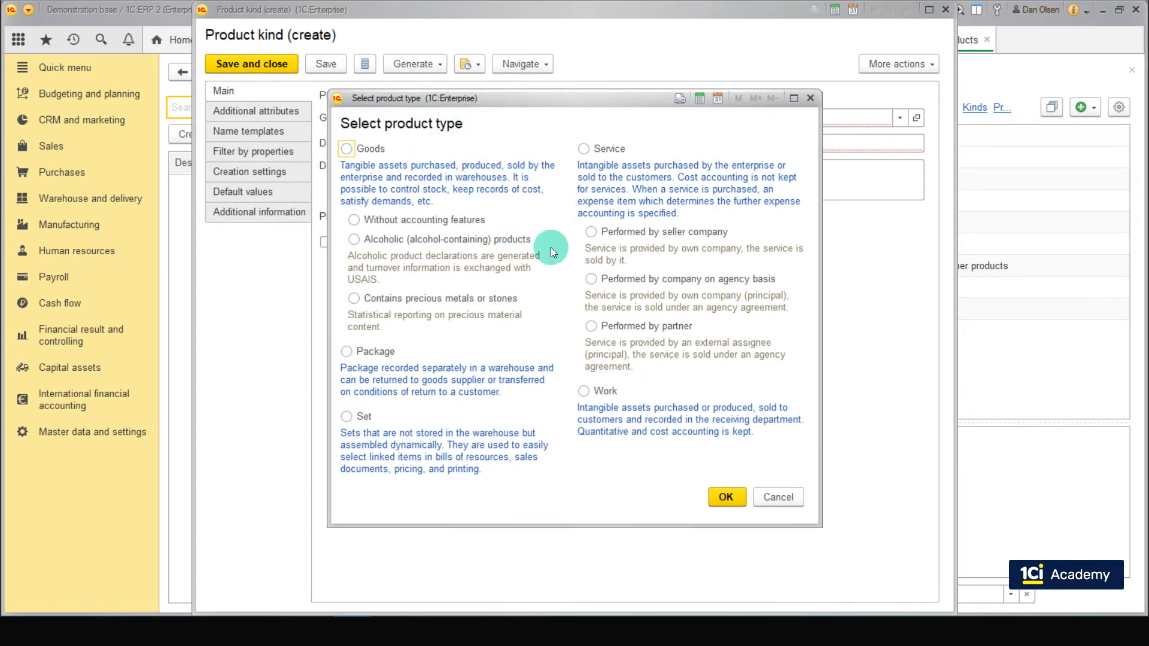
pyautogui.click(584, 392)
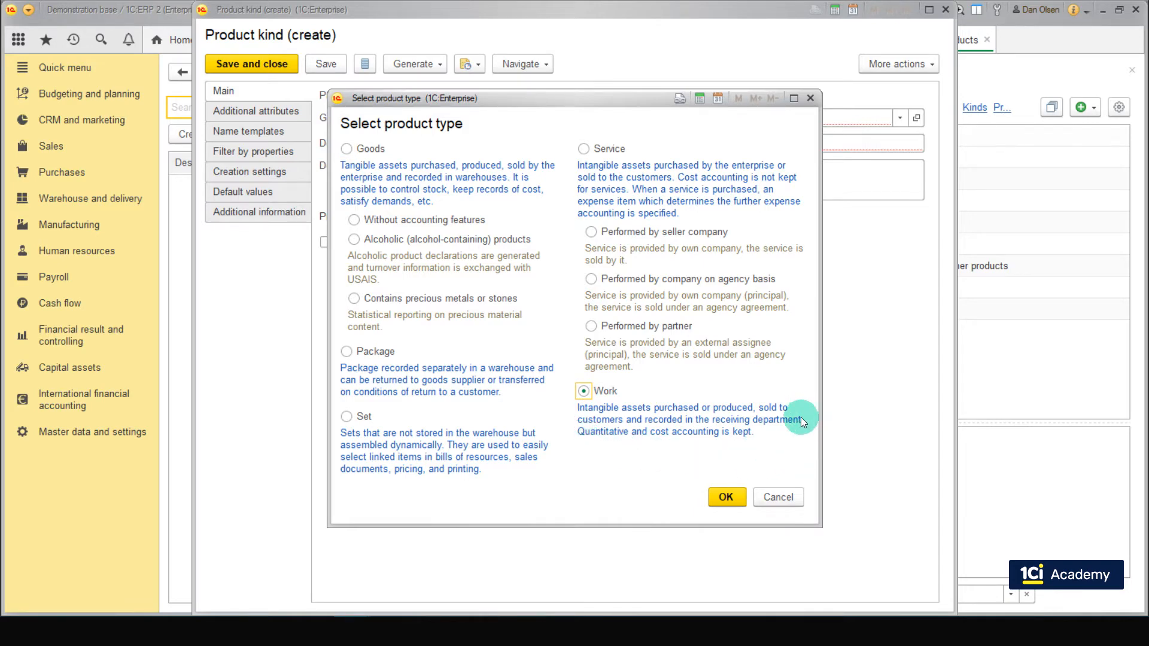
pyautogui.click(726, 497)
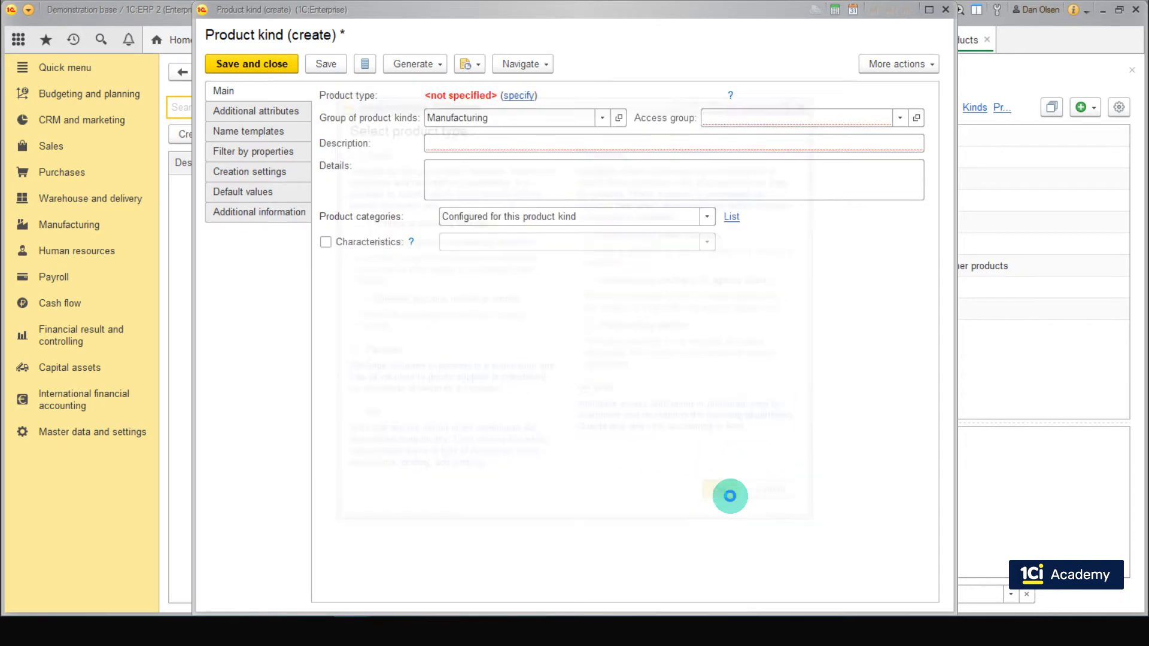
# Step: Give the product kind the access group Other, the description Maintenance and sales registration by Acceptance note, and save it
pyautogui.click(784, 119)
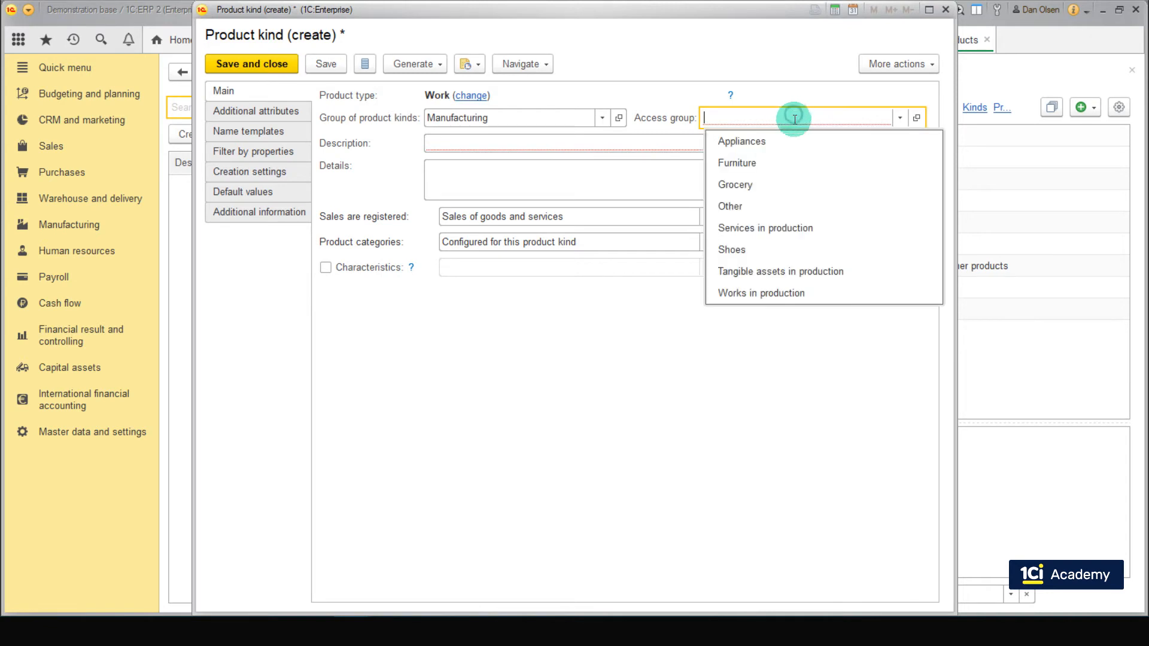
pyautogui.click(762, 205)
pyautogui.click(572, 144)
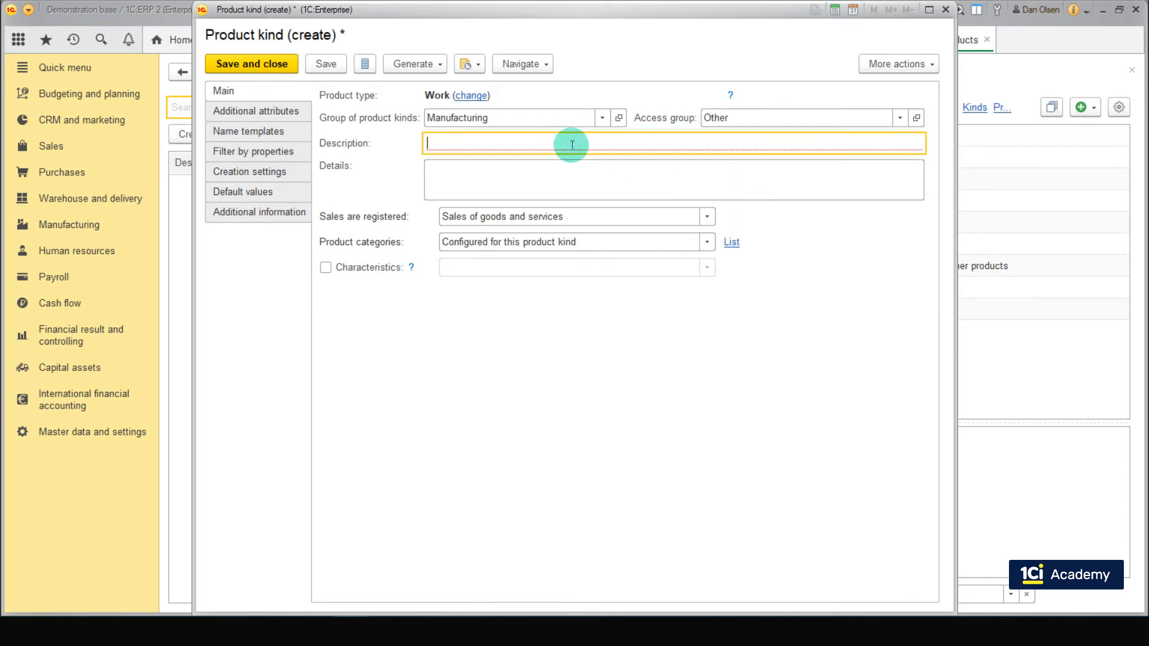
pyautogui.write('Maintenance')
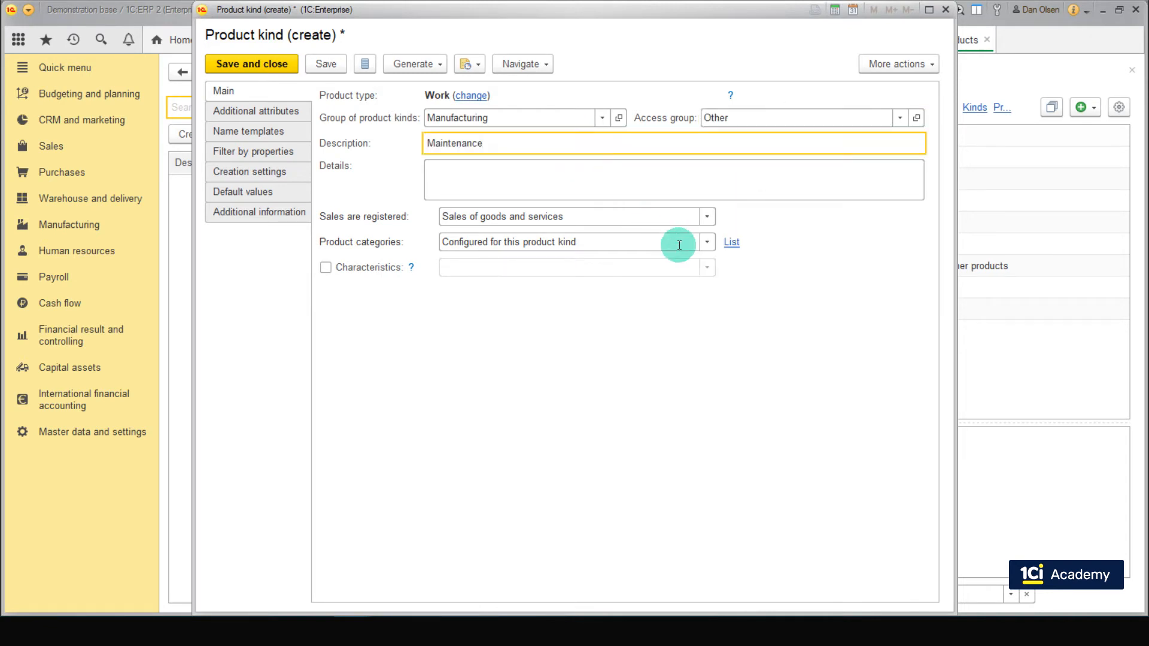
pyautogui.click(708, 221)
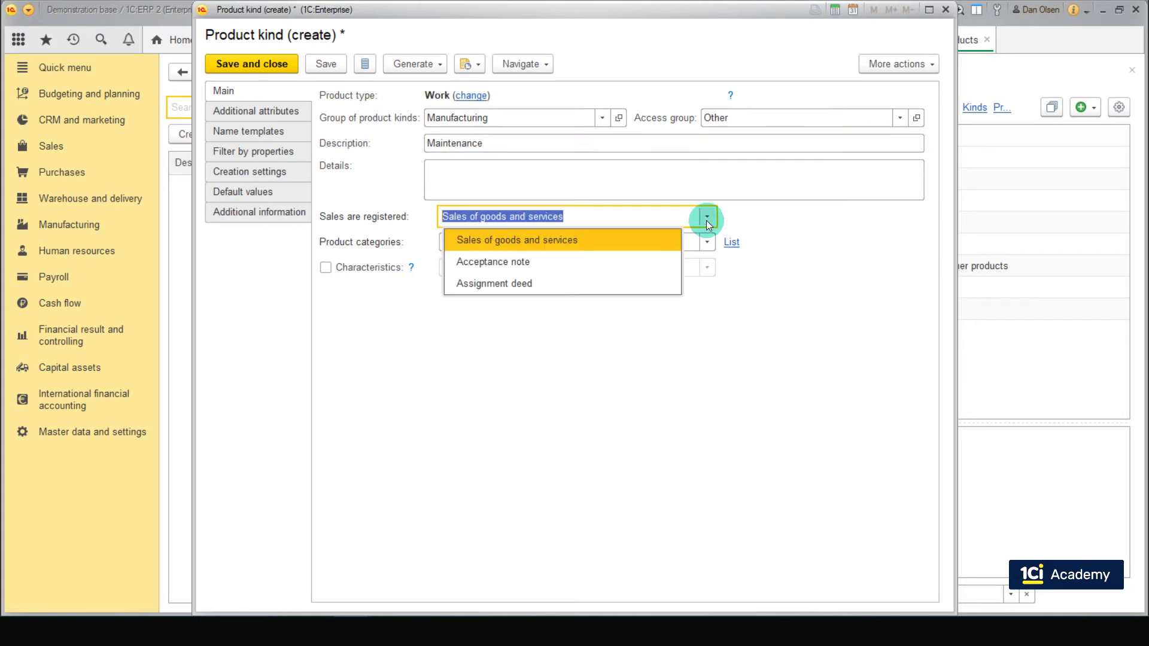
pyautogui.click(618, 263)
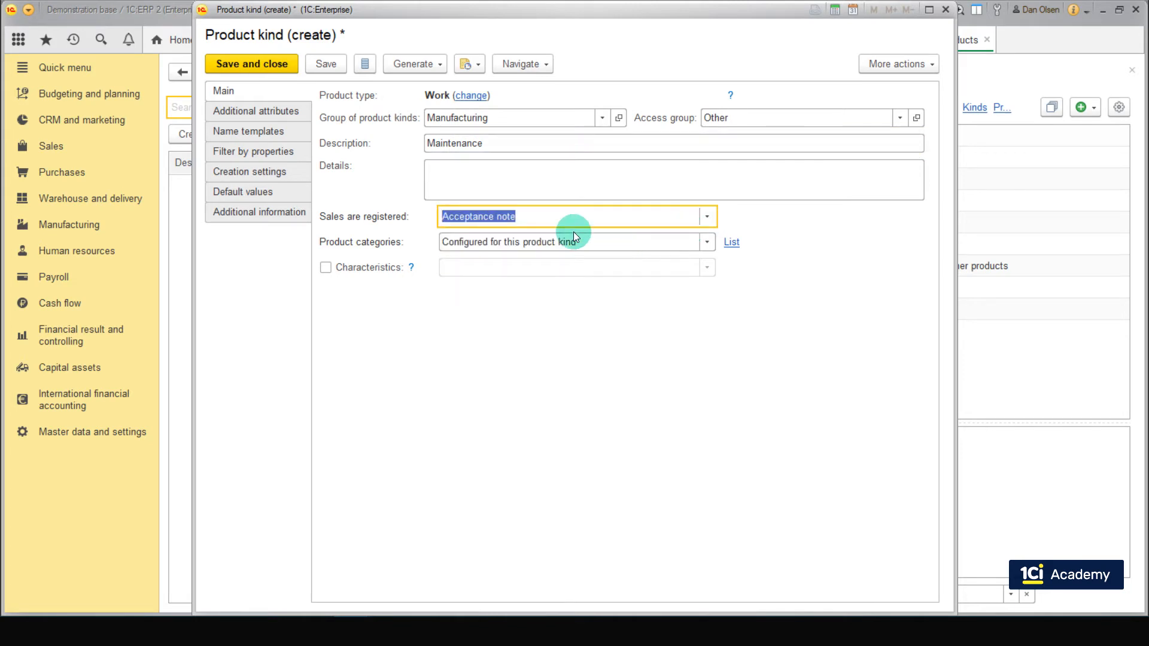
pyautogui.click(276, 65)
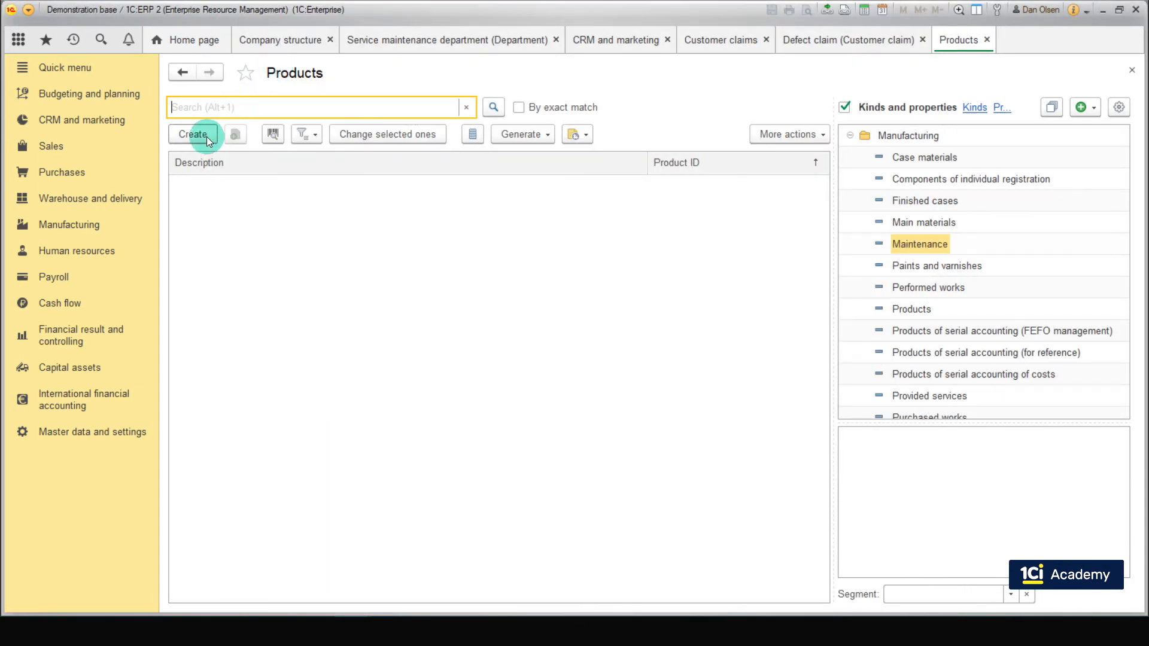
# Step: Create a work named Maintenance under the Maintenance product kind and save it
pyautogui.click(205, 136)
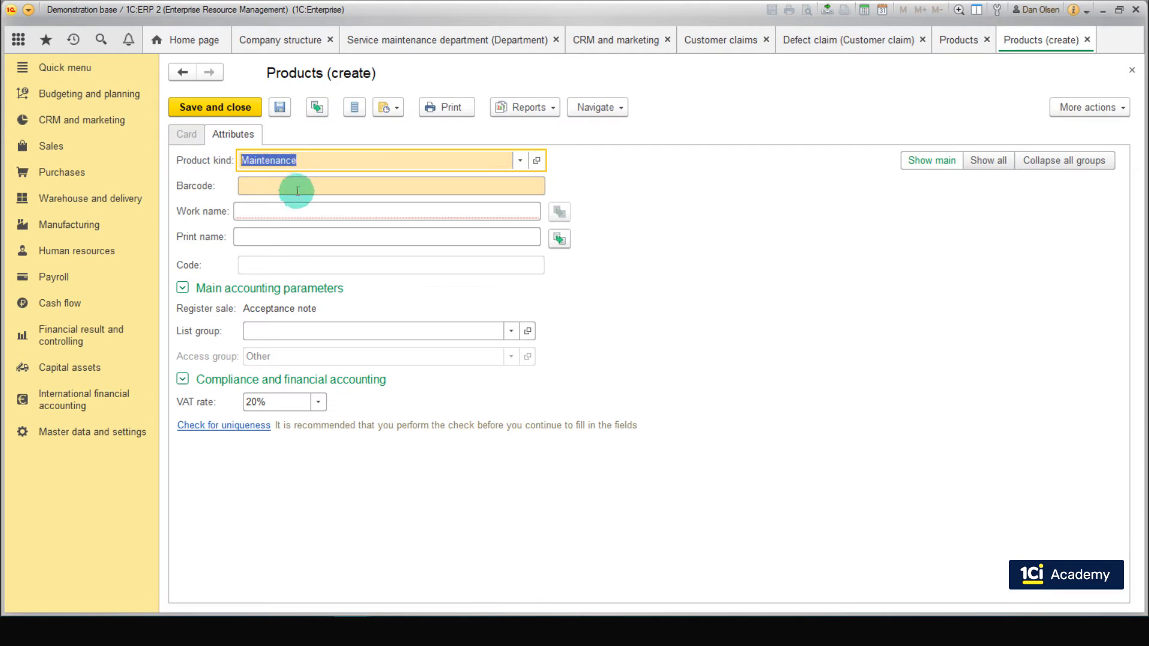
pyautogui.click(293, 211)
pyautogui.write('Maintenance')
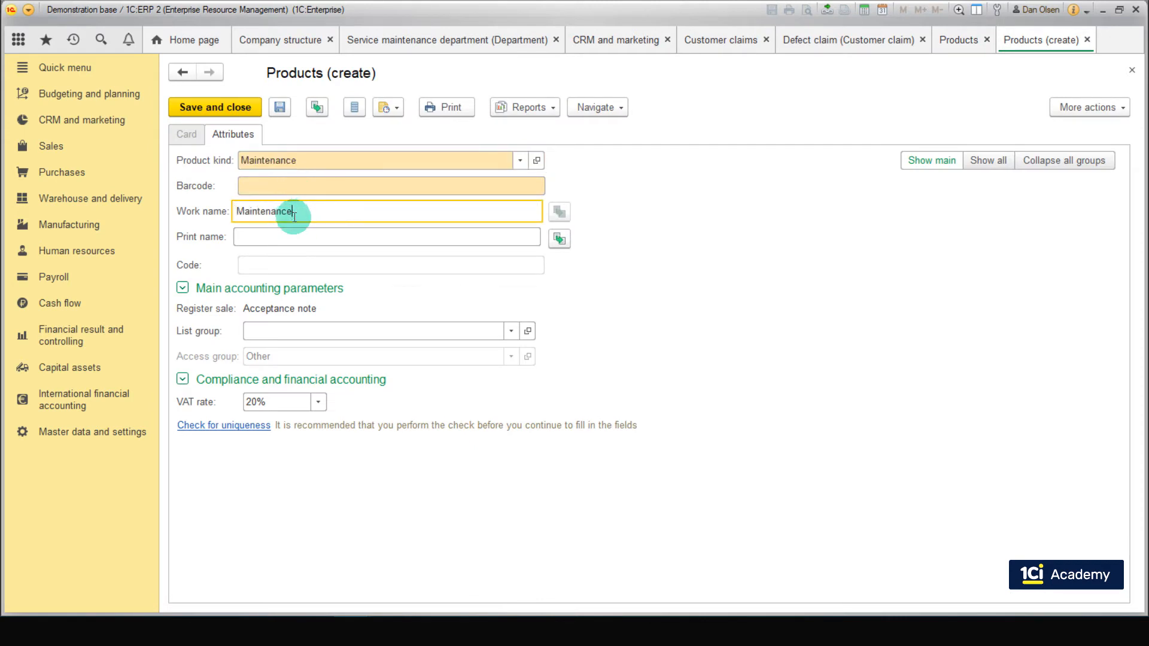
pyautogui.click(215, 107)
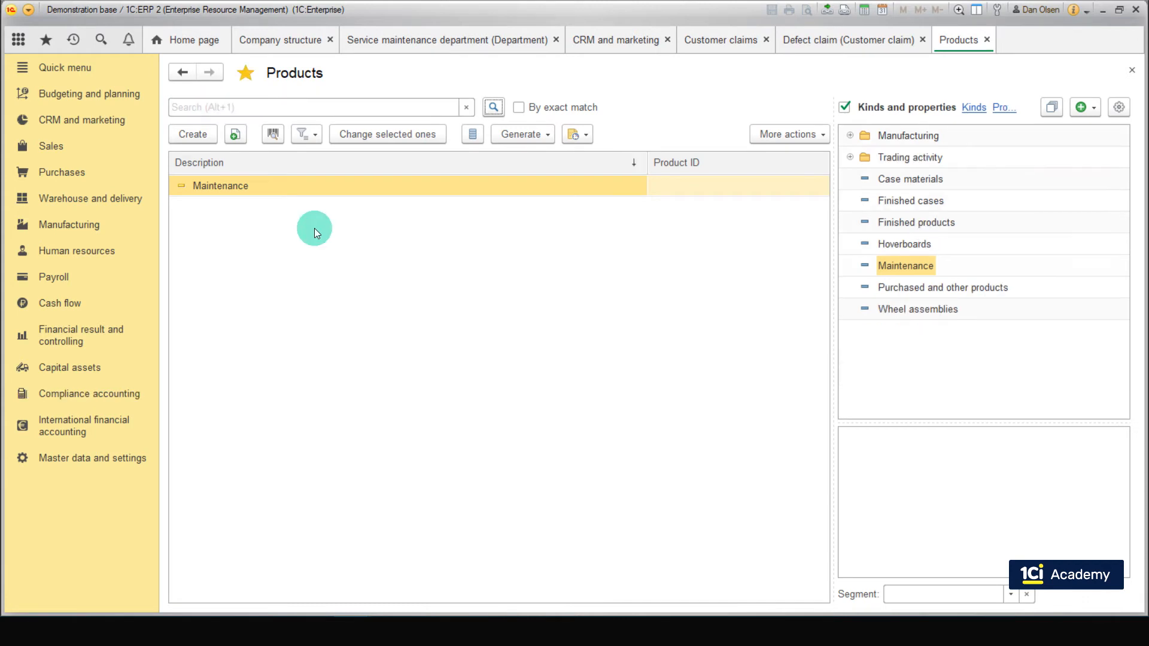
# Step: Create an acceptance note for a customer in the sales documents, with customer DN Sport and company SBS Manufacturing
pyautogui.click(66, 145)
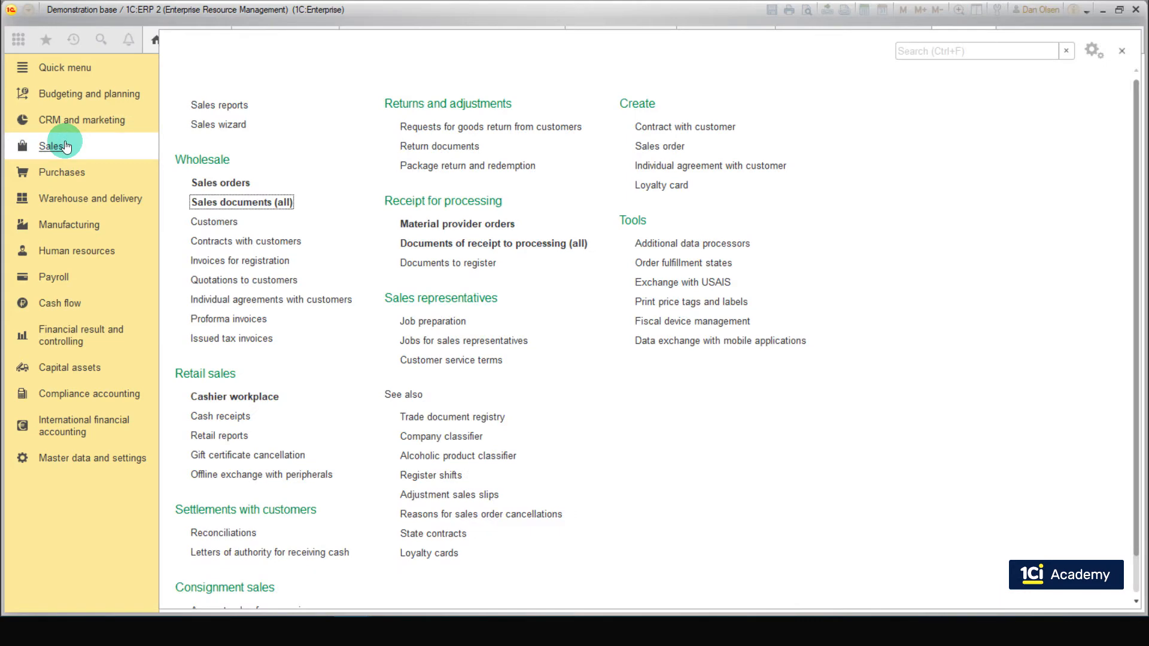
pyautogui.click(220, 203)
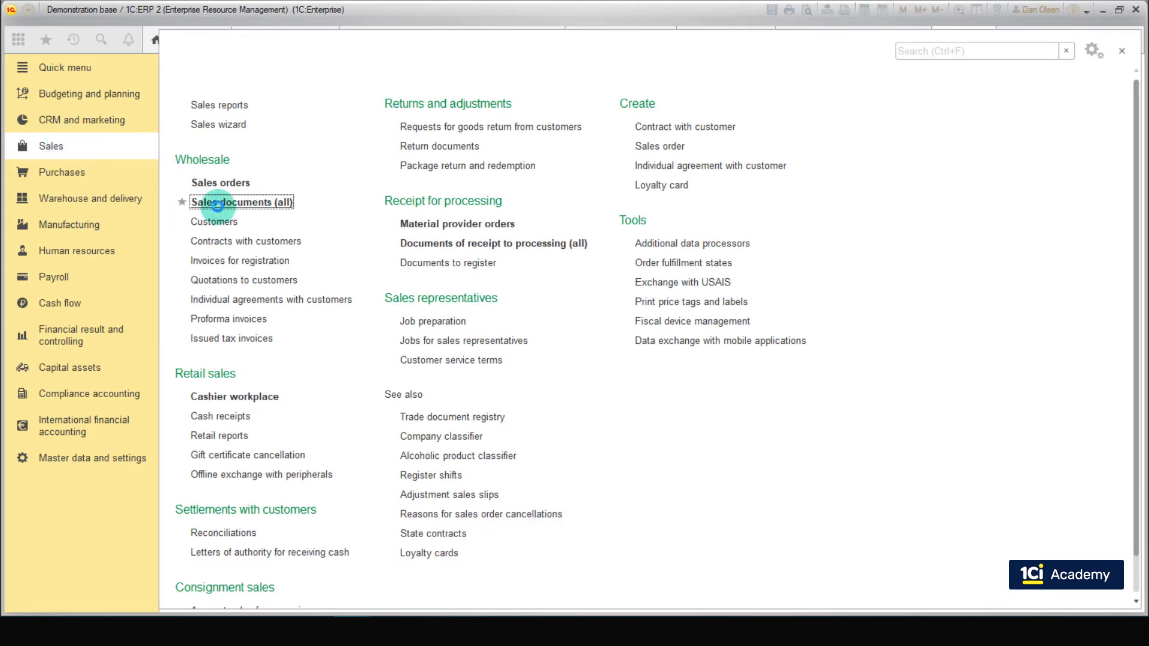
pyautogui.click(209, 160)
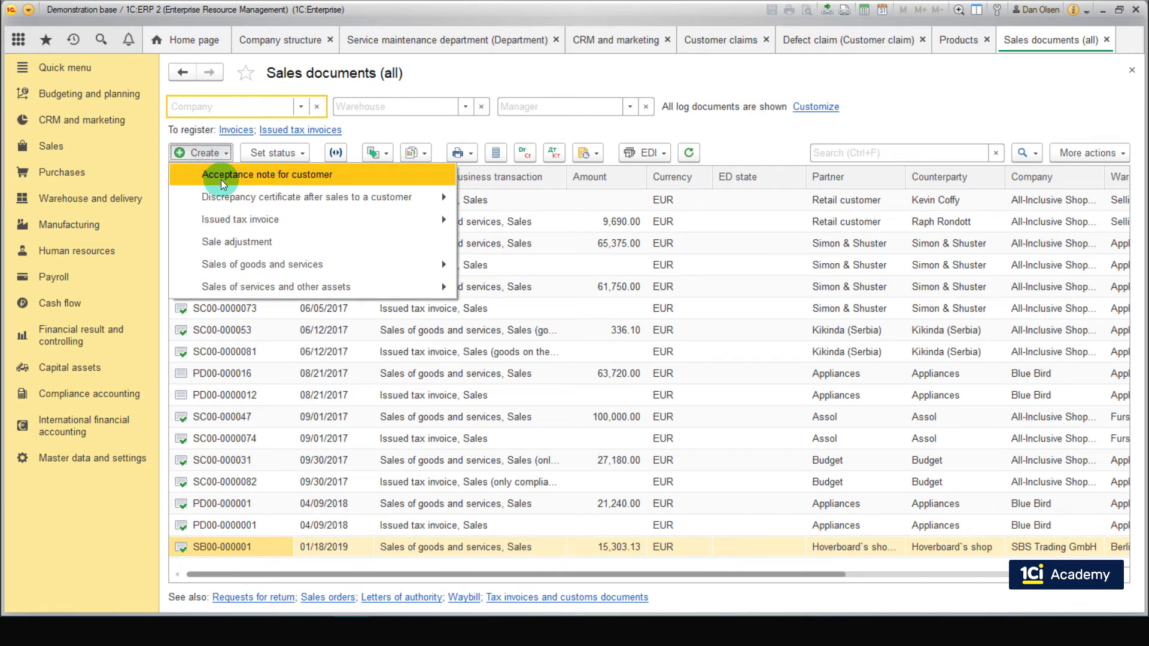
pyautogui.click(221, 174)
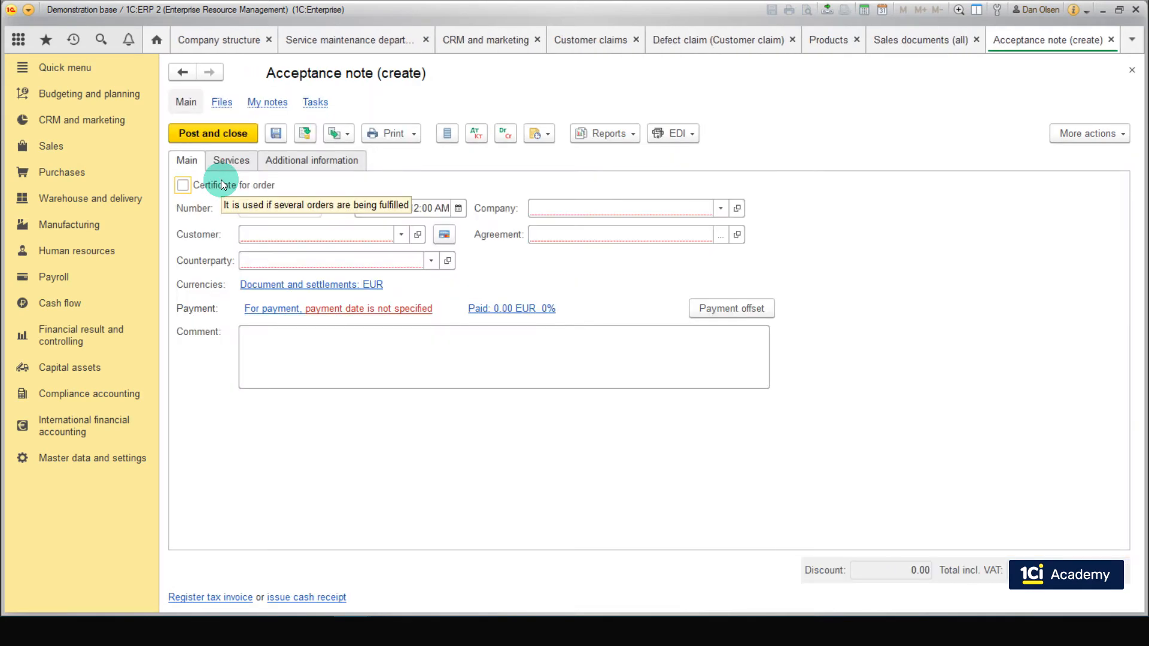
pyautogui.click(401, 234)
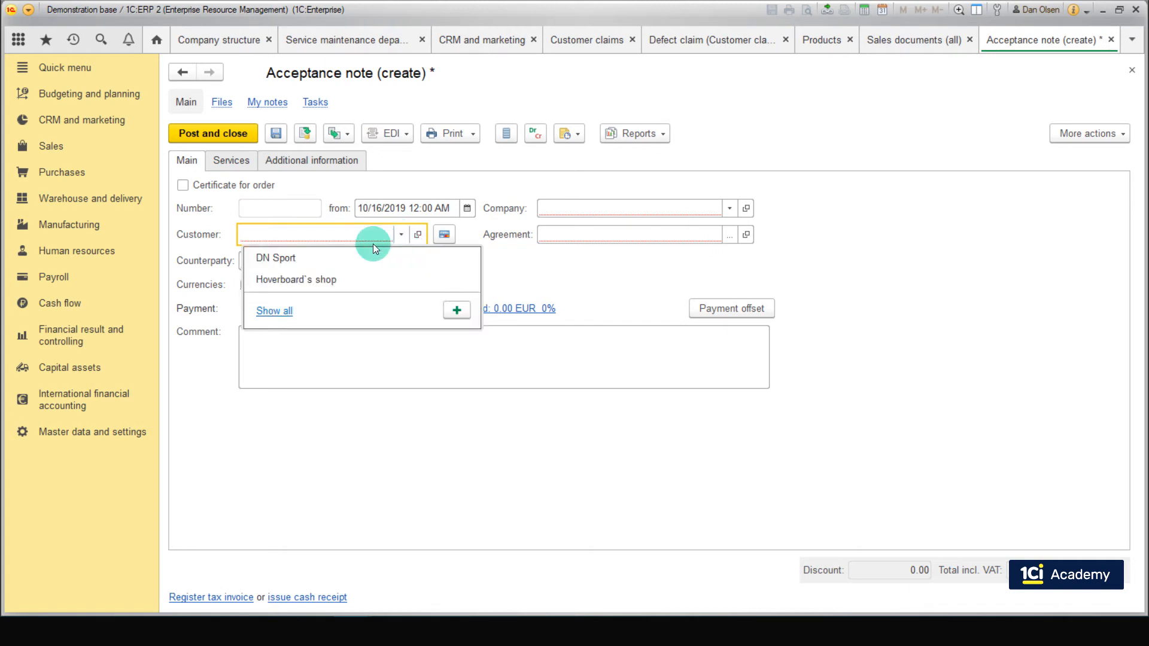
pyautogui.click(371, 257)
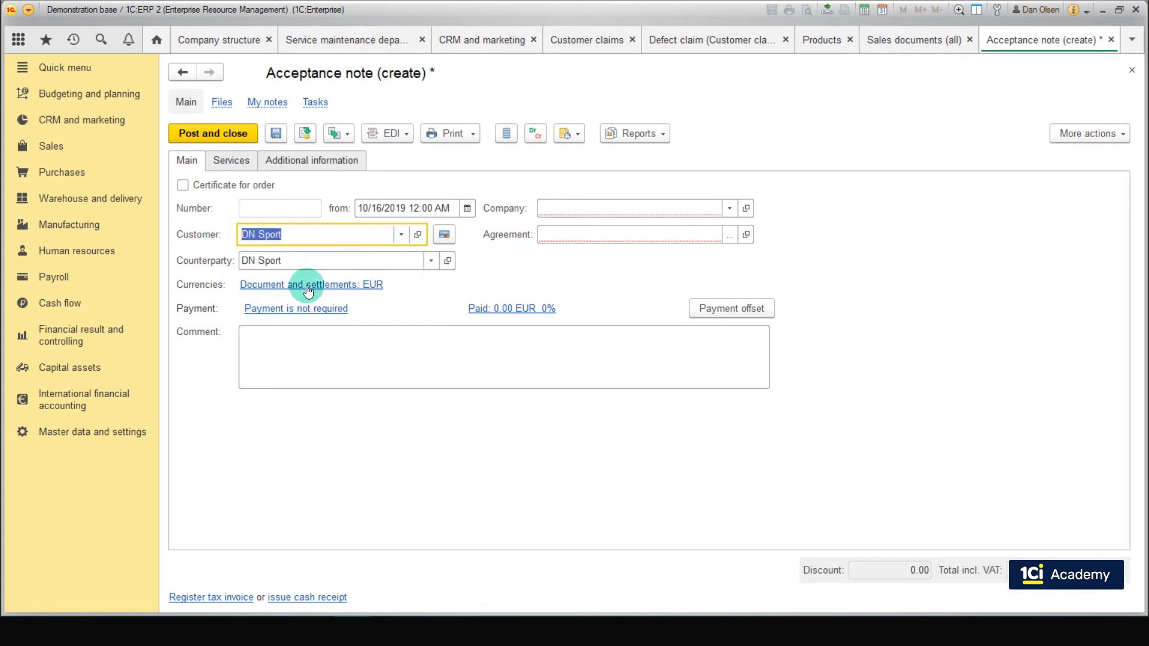
pyautogui.click(729, 210)
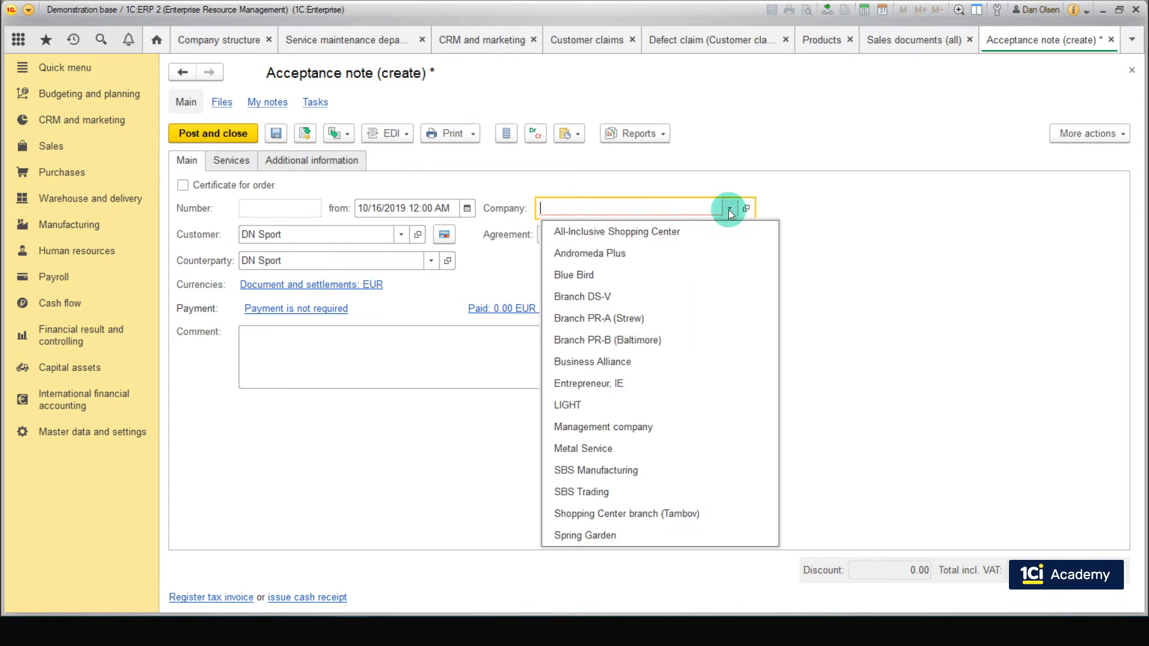
pyautogui.click(679, 465)
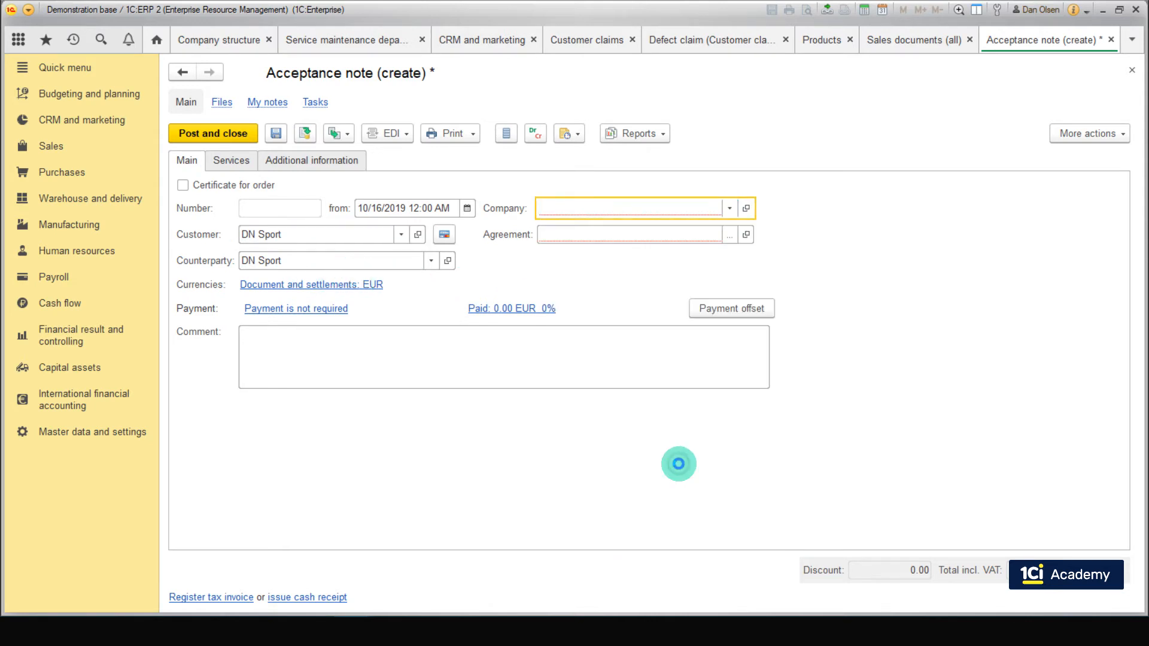
# Step: Create an individual sales agreement with the description Maintenance and settlements details By invoices, and select it as the acceptance note's agreement
pyautogui.click(735, 236)
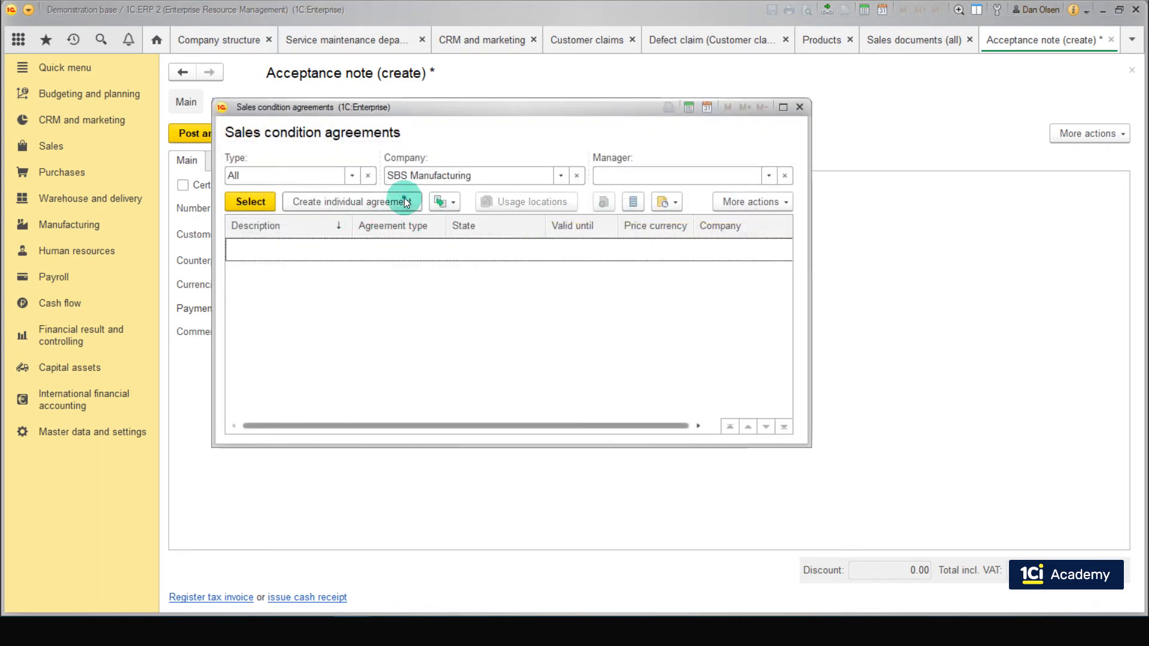
pyautogui.click(405, 202)
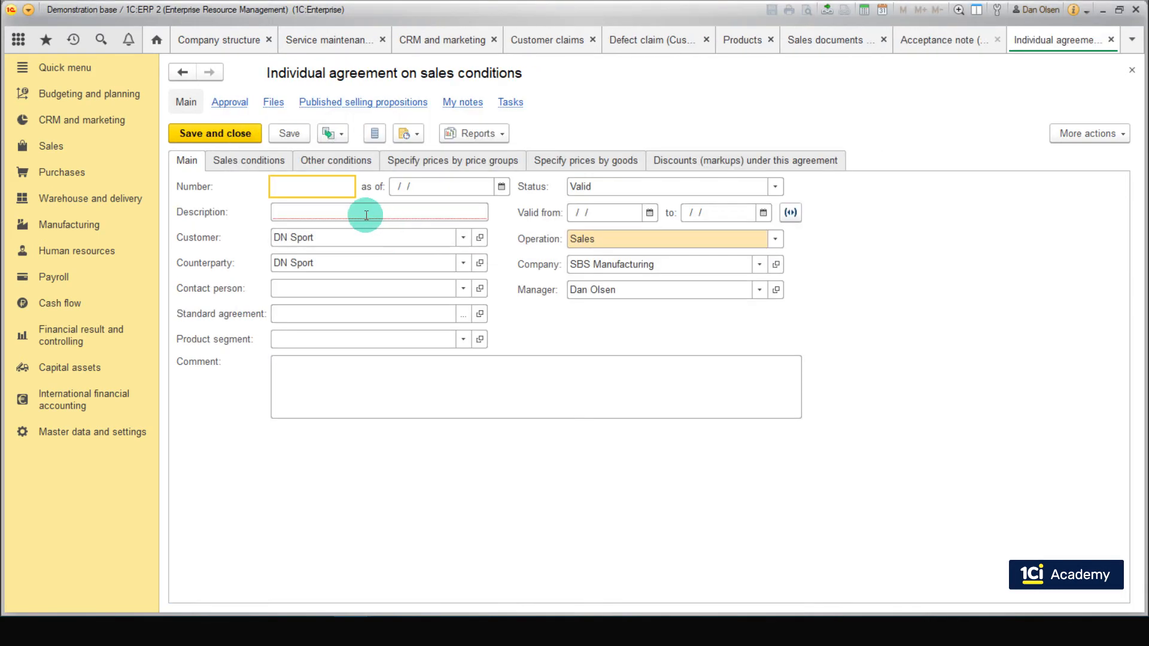
pyautogui.click(367, 215)
pyautogui.write('Maintenance')
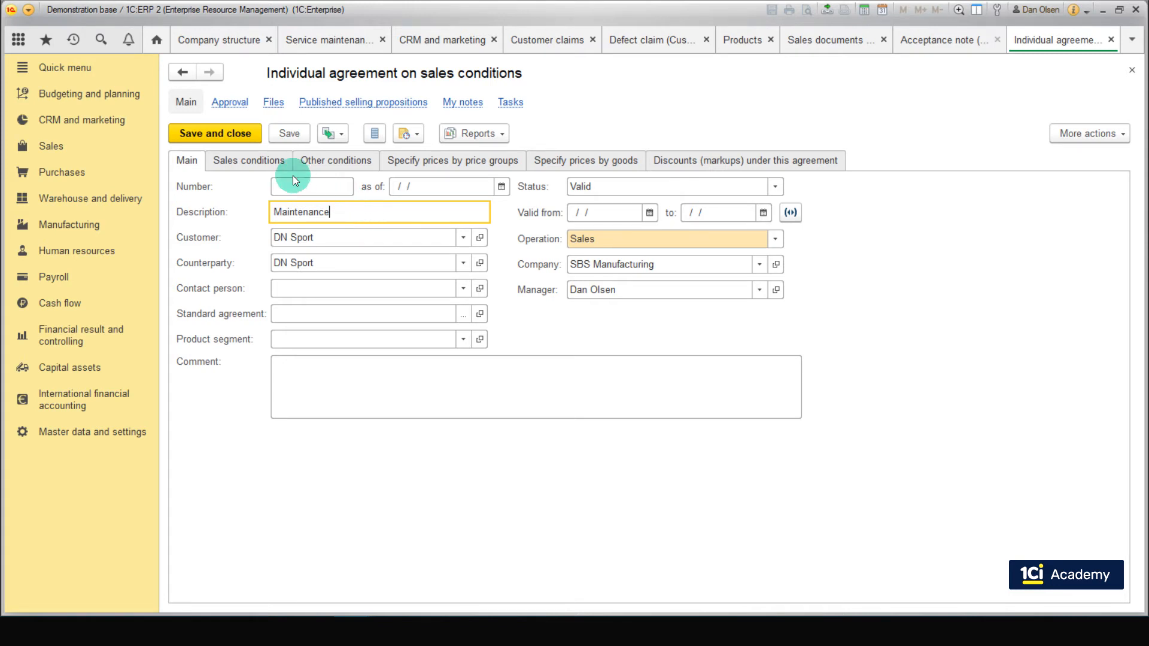
pyautogui.click(279, 163)
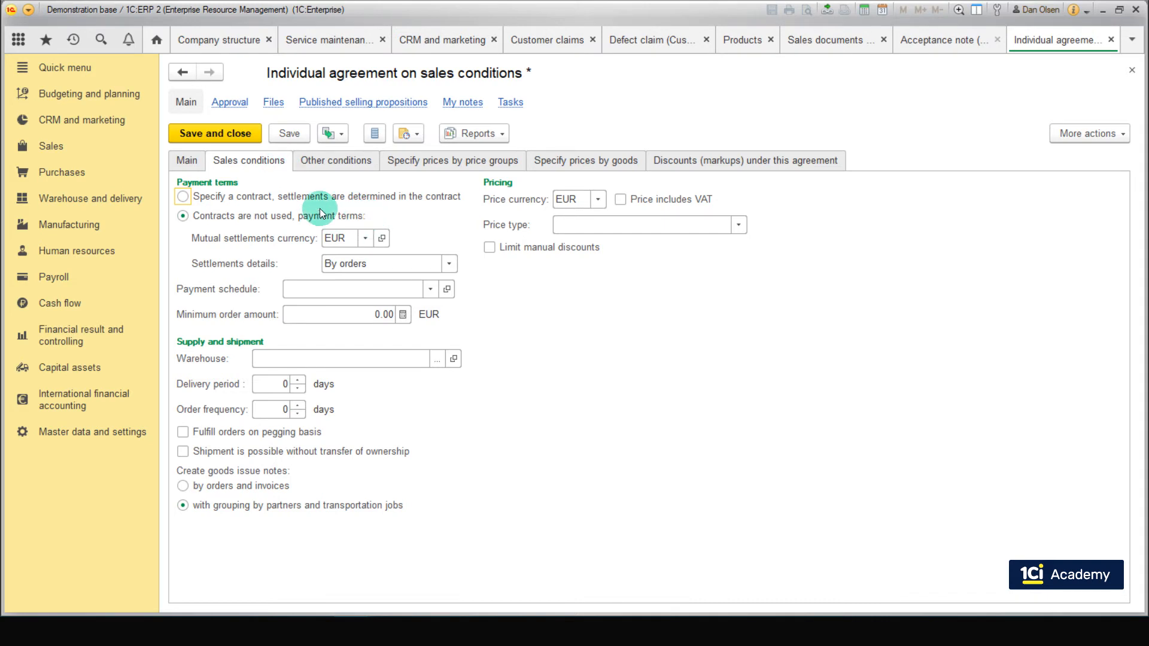
pyautogui.click(449, 264)
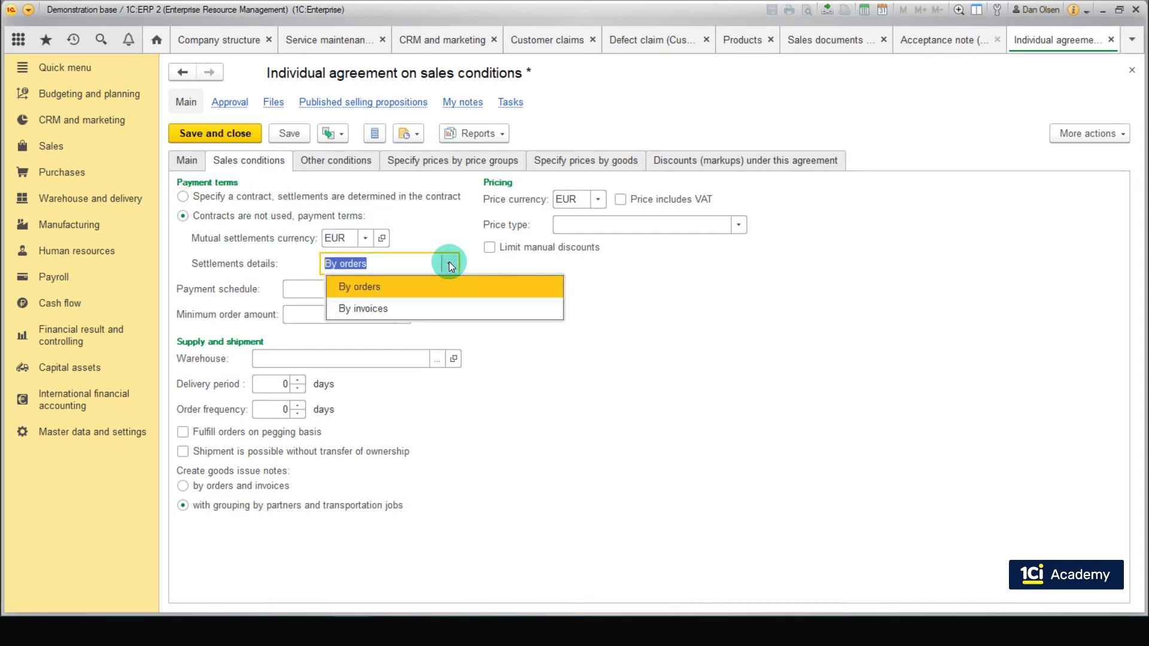
pyautogui.click(429, 308)
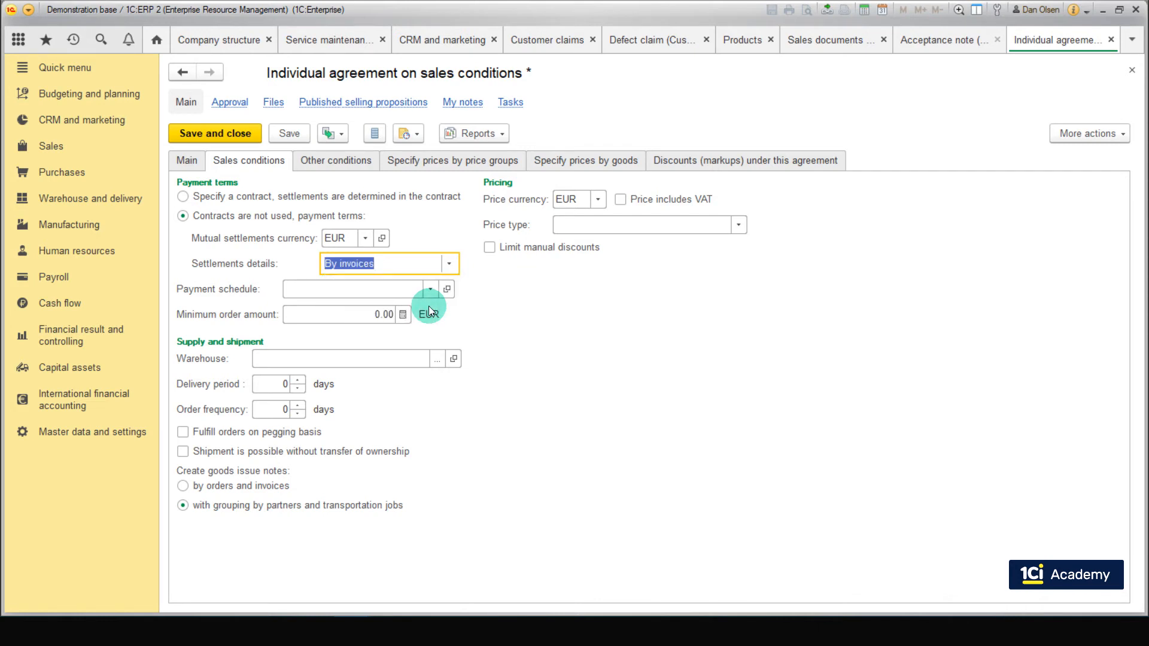
pyautogui.click(245, 136)
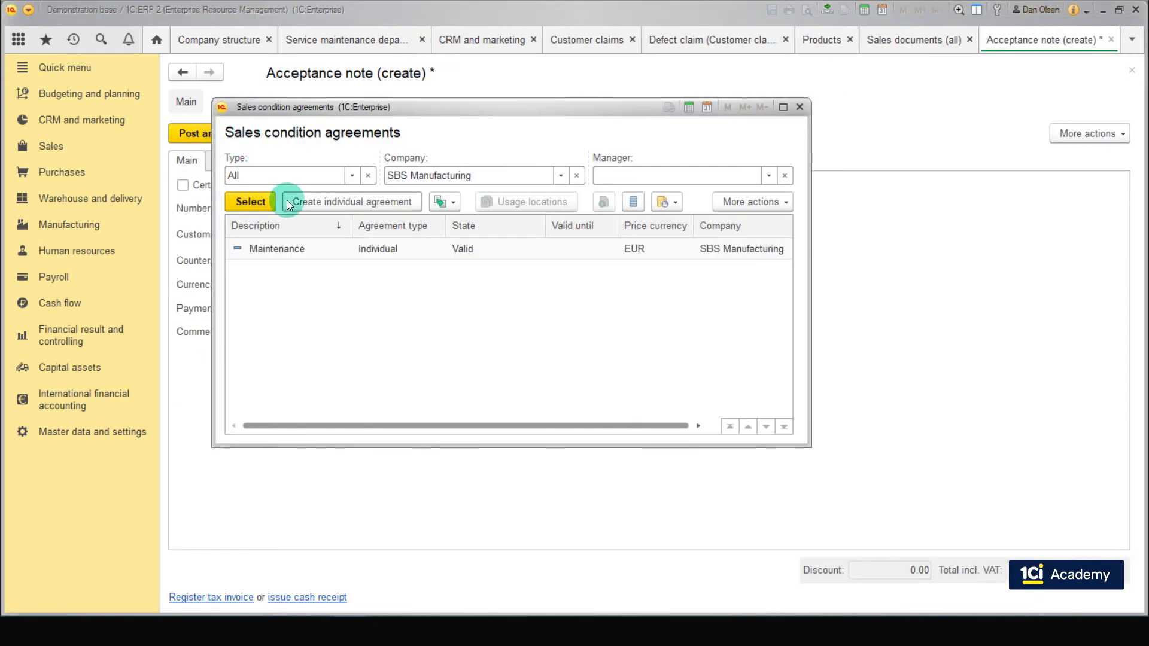
pyautogui.click(312, 247)
pyautogui.click(256, 202)
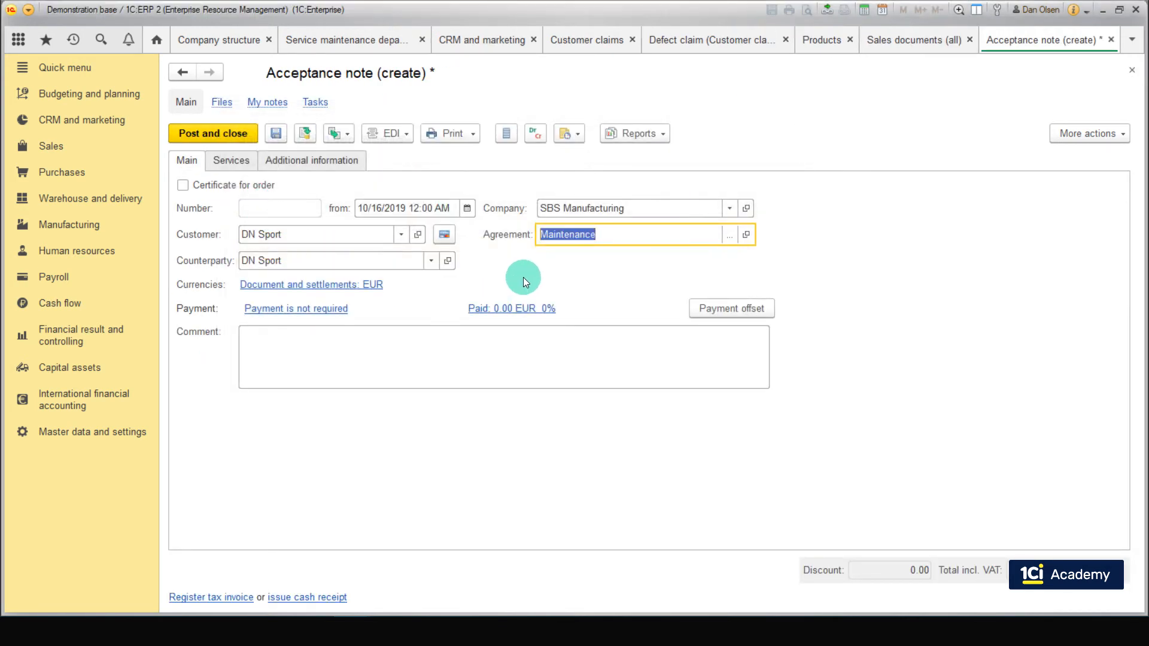
# Step: Add a service line to the acceptance note for Maintenance with quantity 1 and price 15
pyautogui.click(234, 162)
pyautogui.click(199, 189)
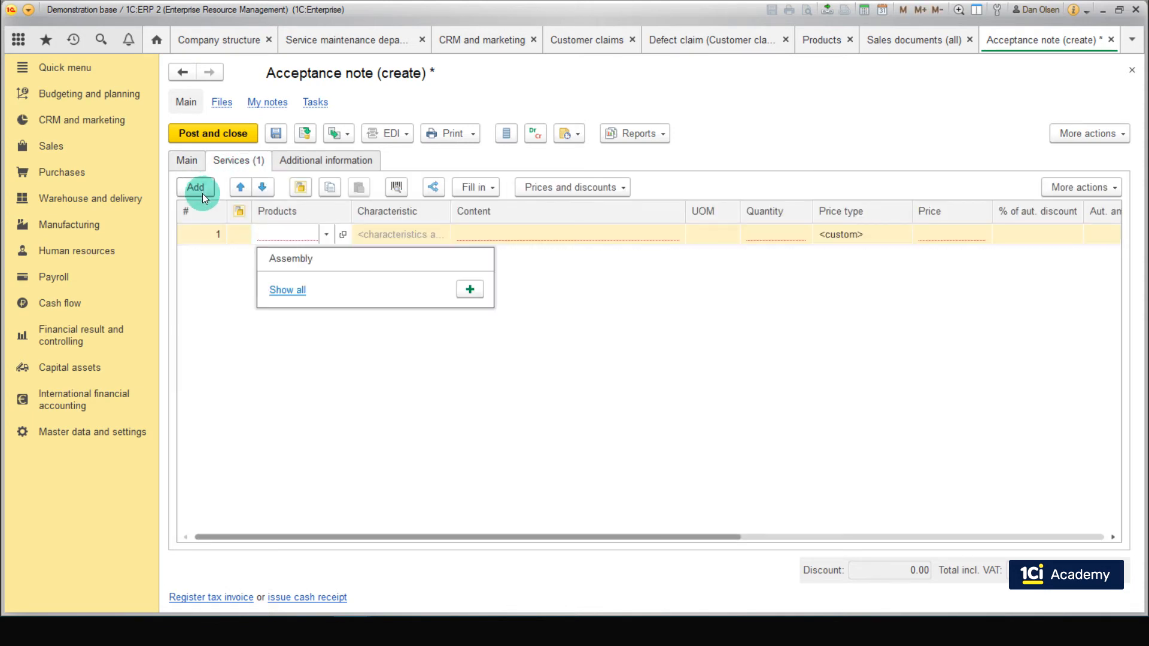
pyautogui.write('m')
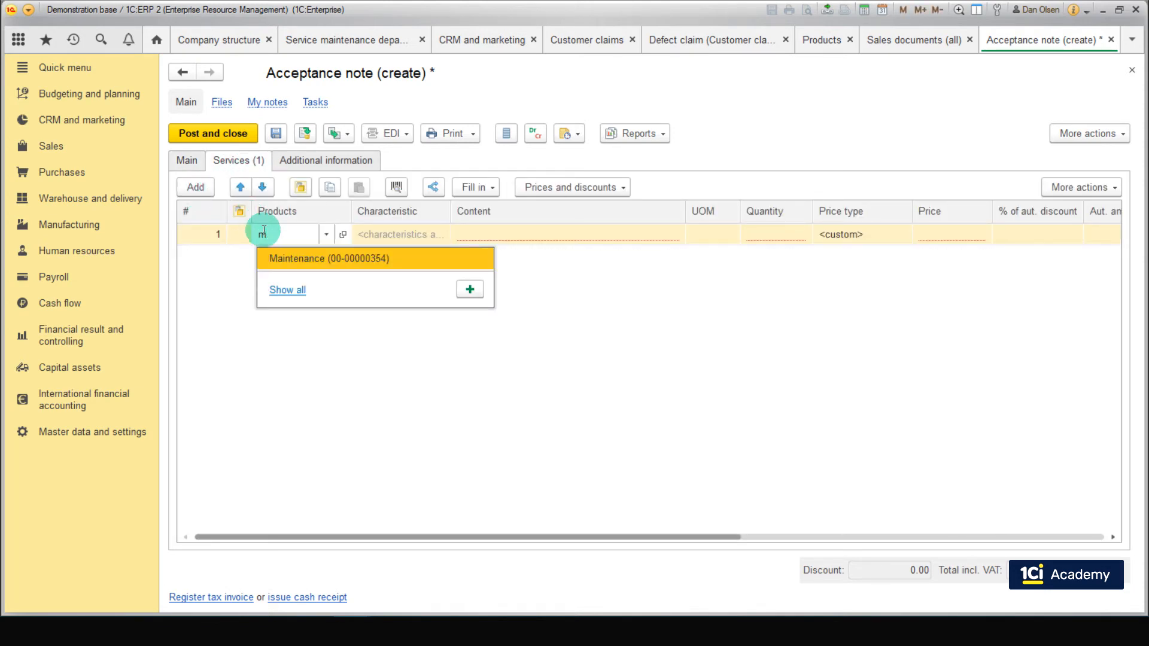
pyautogui.click(286, 258)
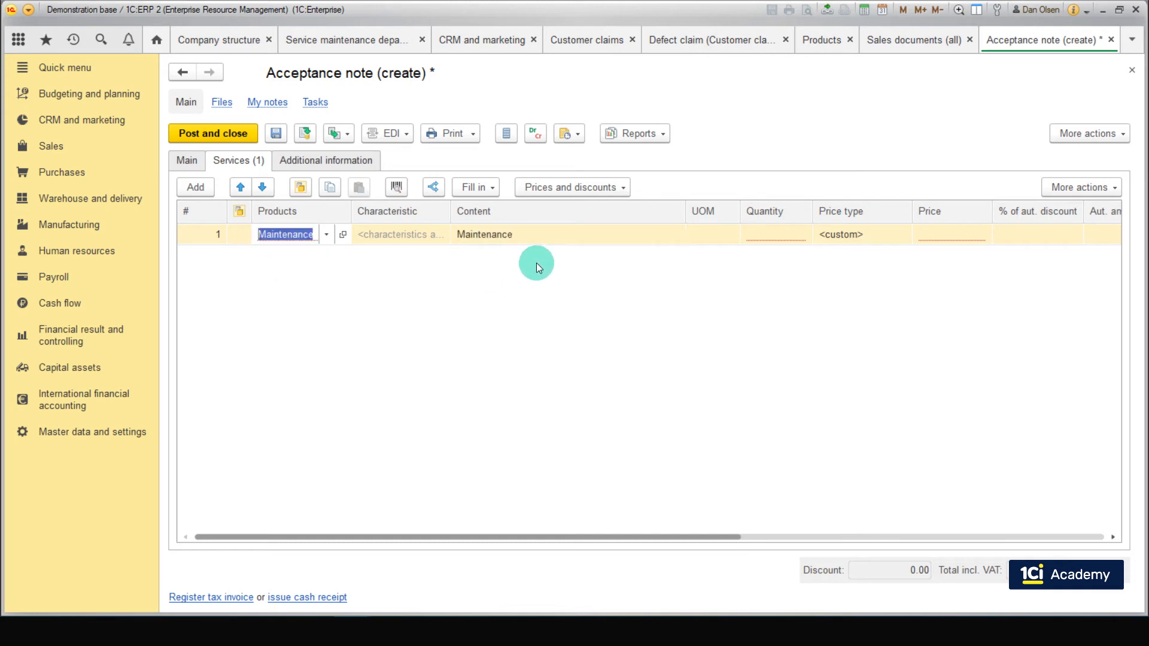
pyautogui.click(802, 230)
pyautogui.write('1')
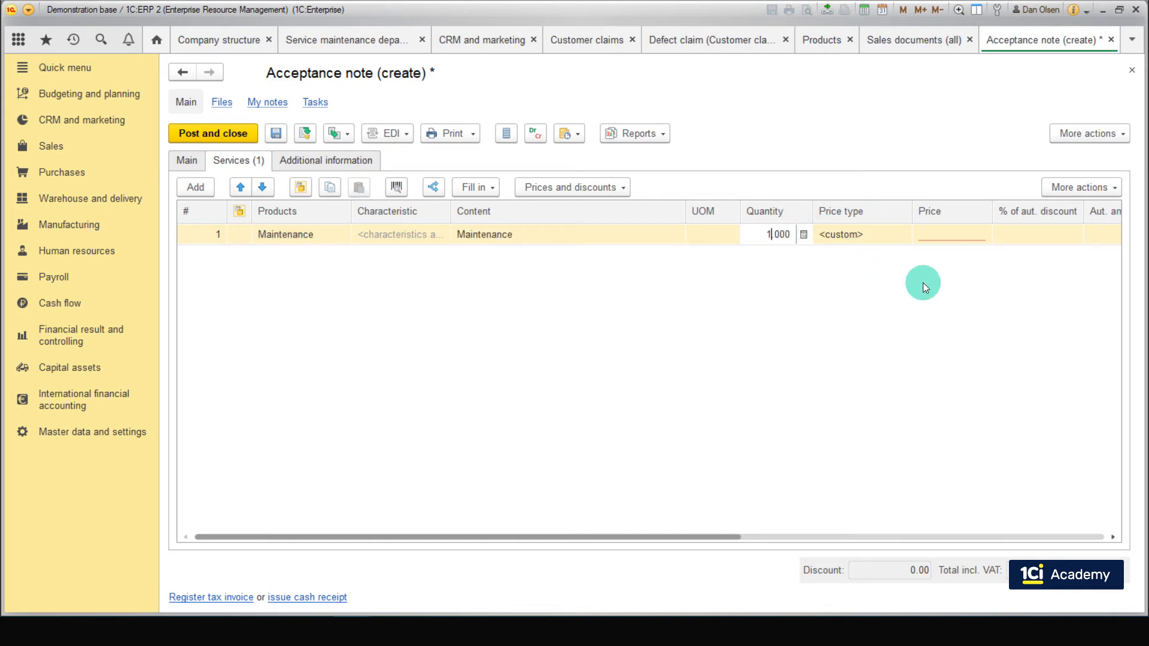
pyautogui.click(923, 283)
pyautogui.click(949, 235)
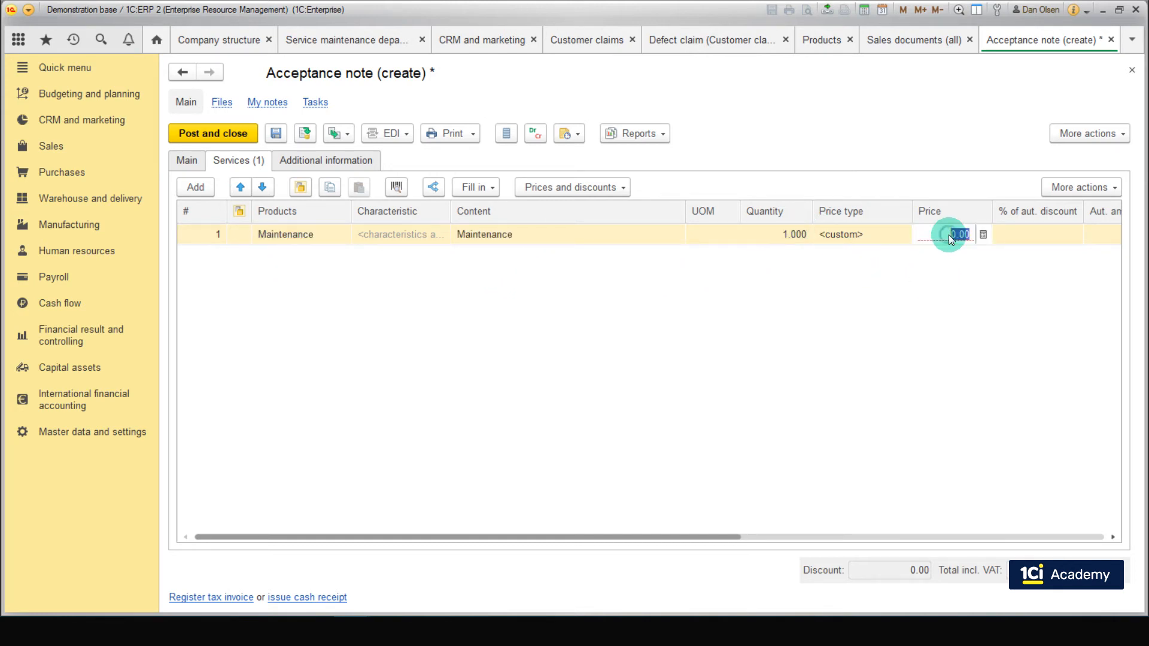
pyautogui.write('15')
pyautogui.press('Return')
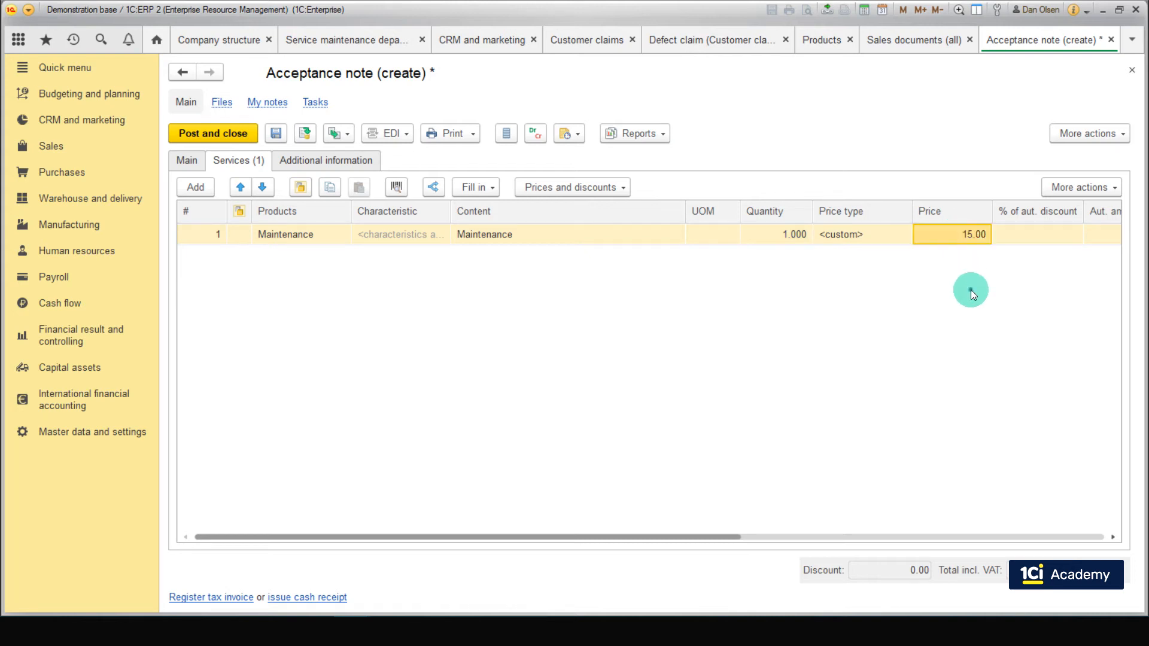
pyautogui.moveTo(733, 537); pyautogui.dragTo(1024, 537)
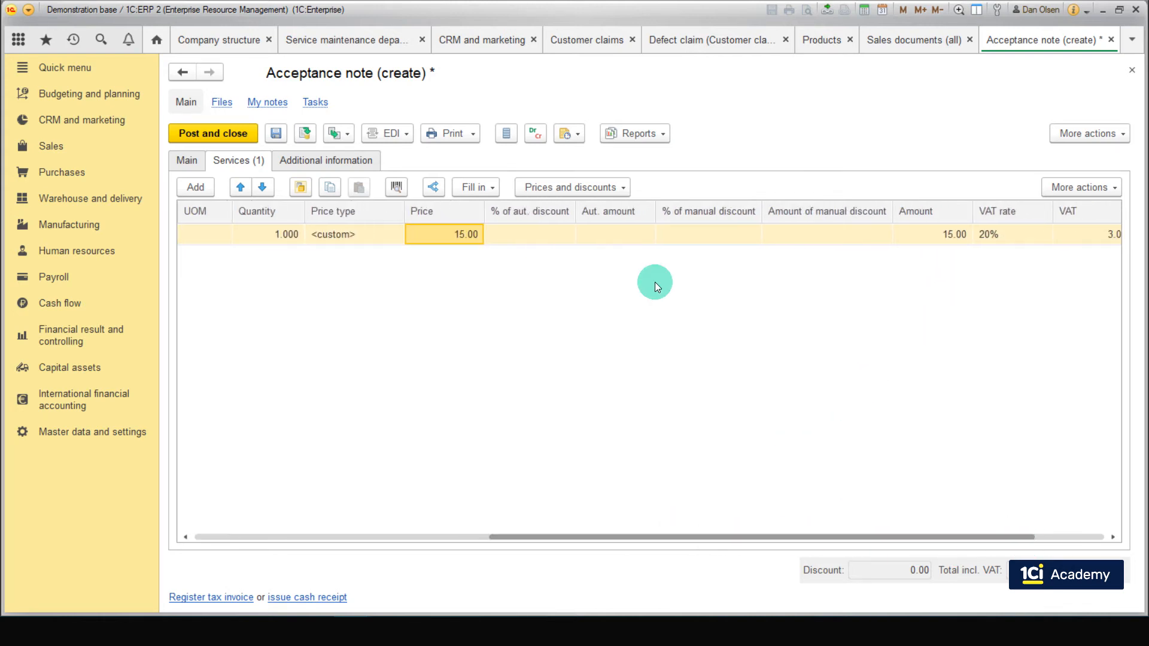
# Step: Set the acceptance note's department to Service maintenance department, and post and close the note
pyautogui.click(379, 160)
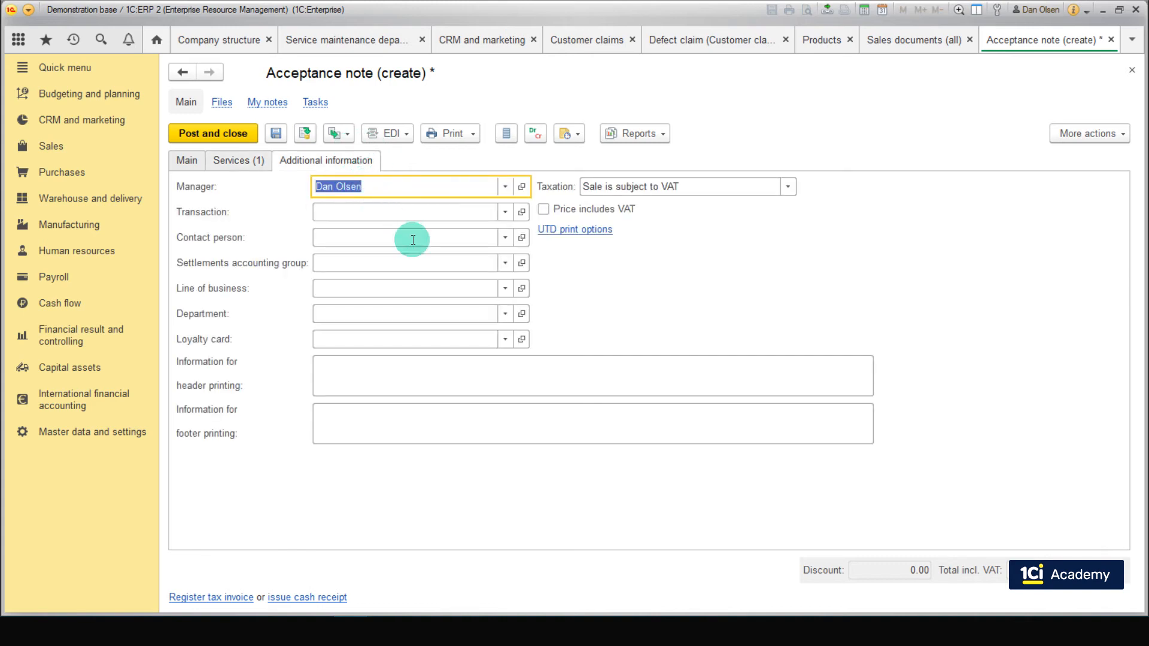
pyautogui.click(397, 312)
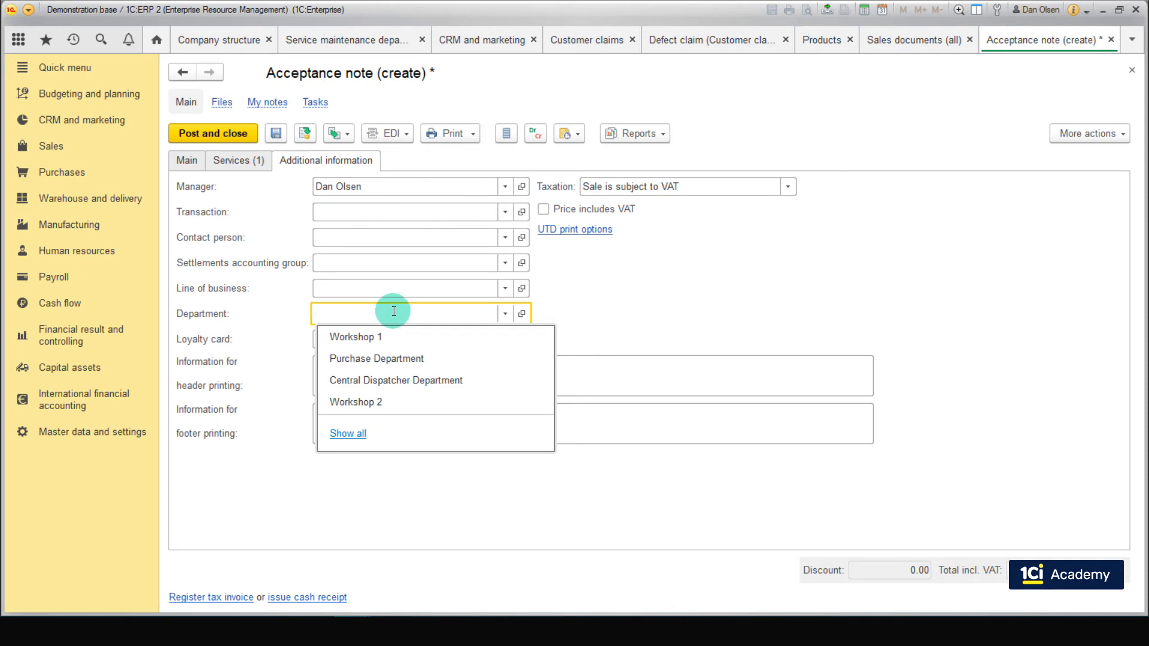
pyautogui.write('s')
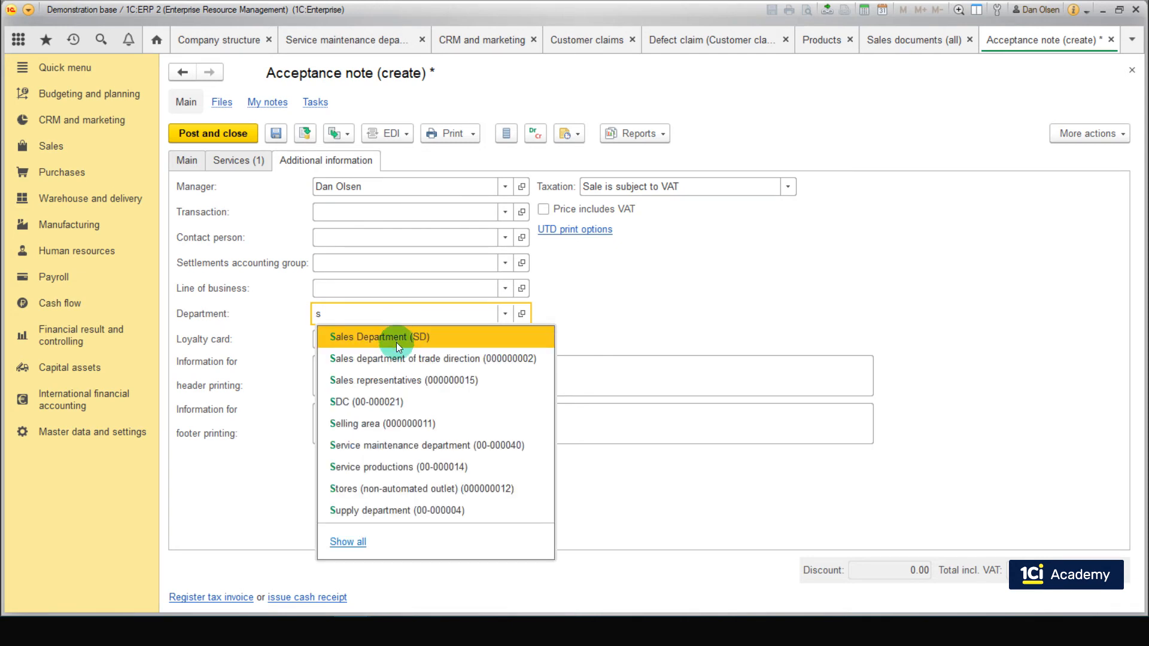
pyautogui.click(413, 444)
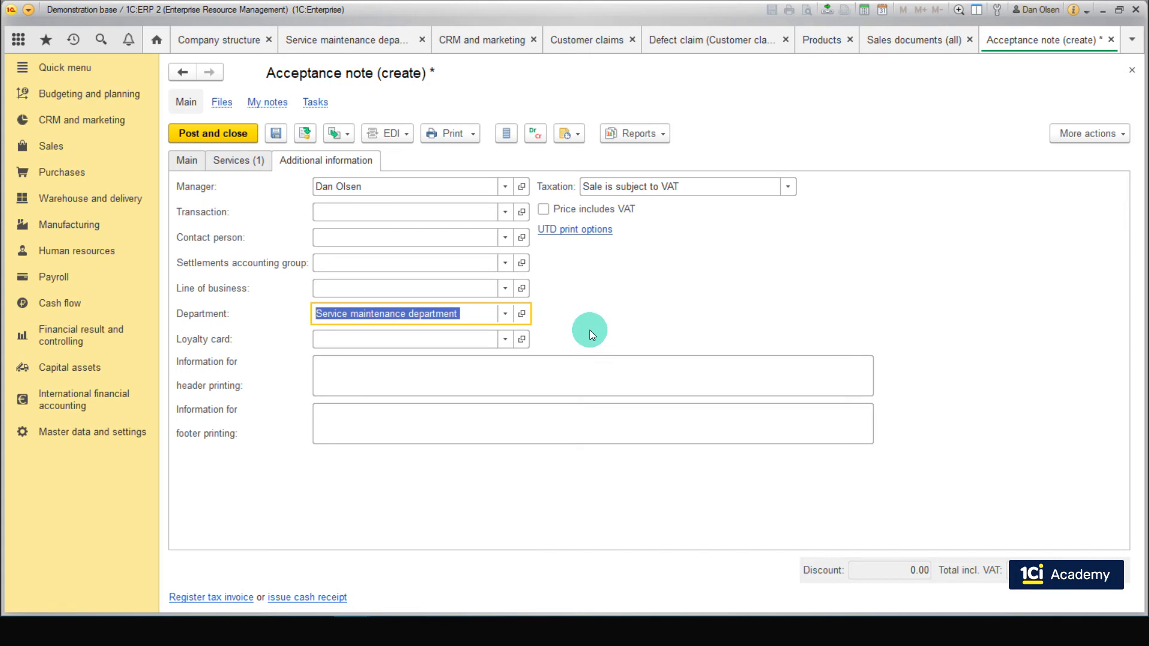
pyautogui.click(256, 133)
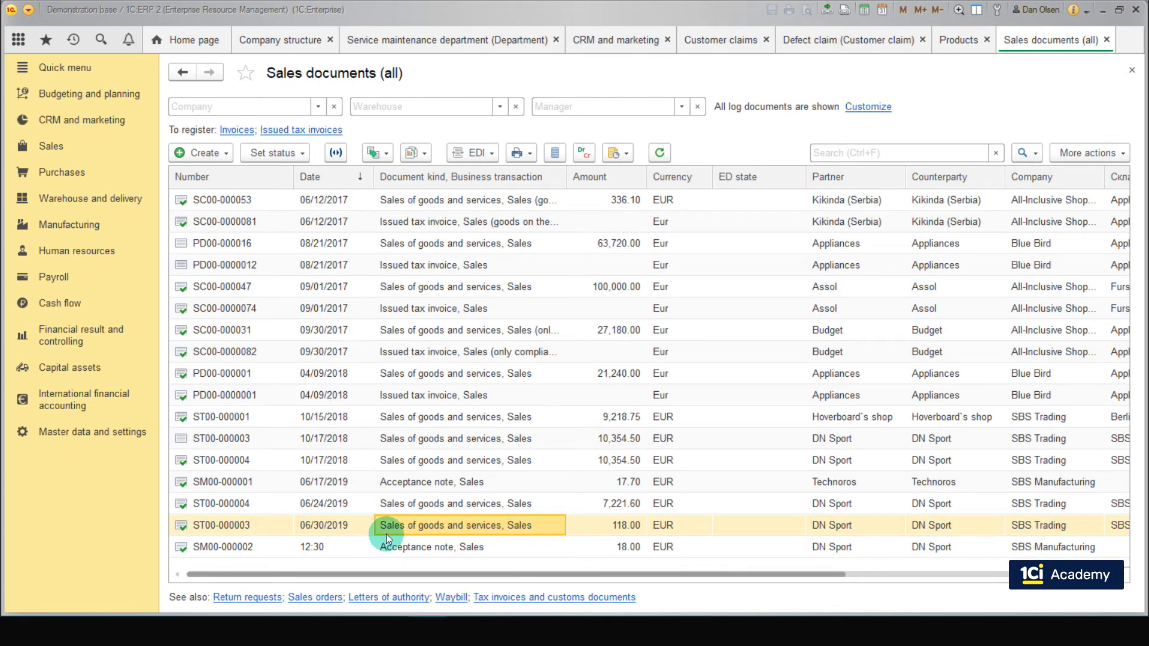
pyautogui.click(390, 549)
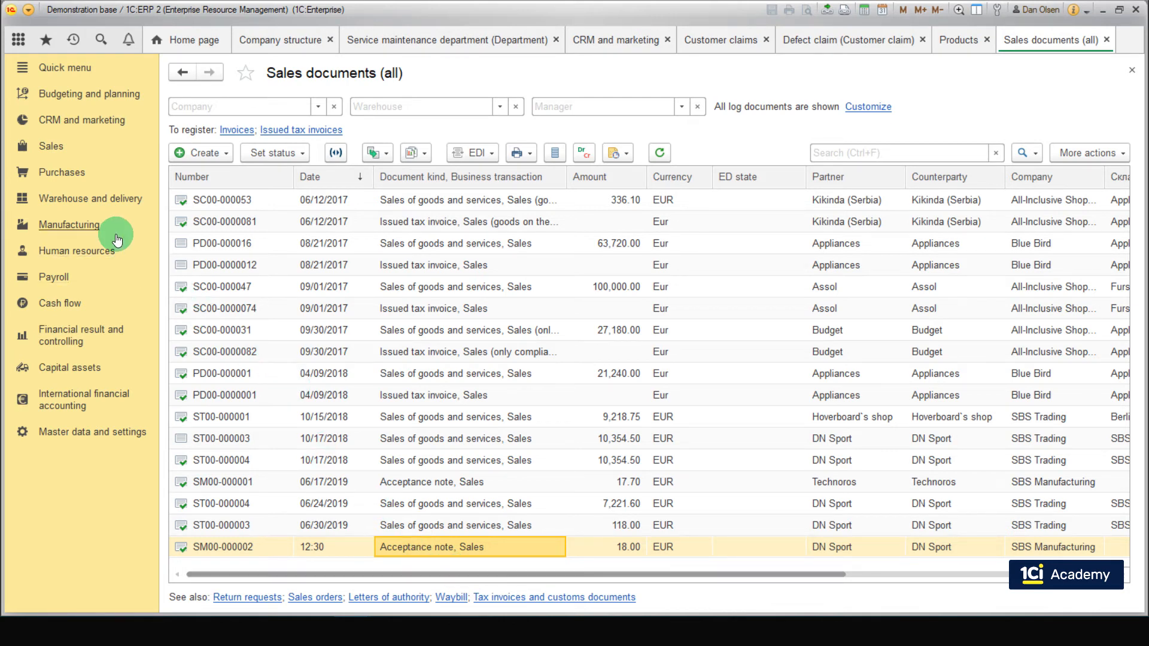
# Step: Open the manufacturing list for registering production without orders and show its works awaiting registration
pyautogui.click(92, 227)
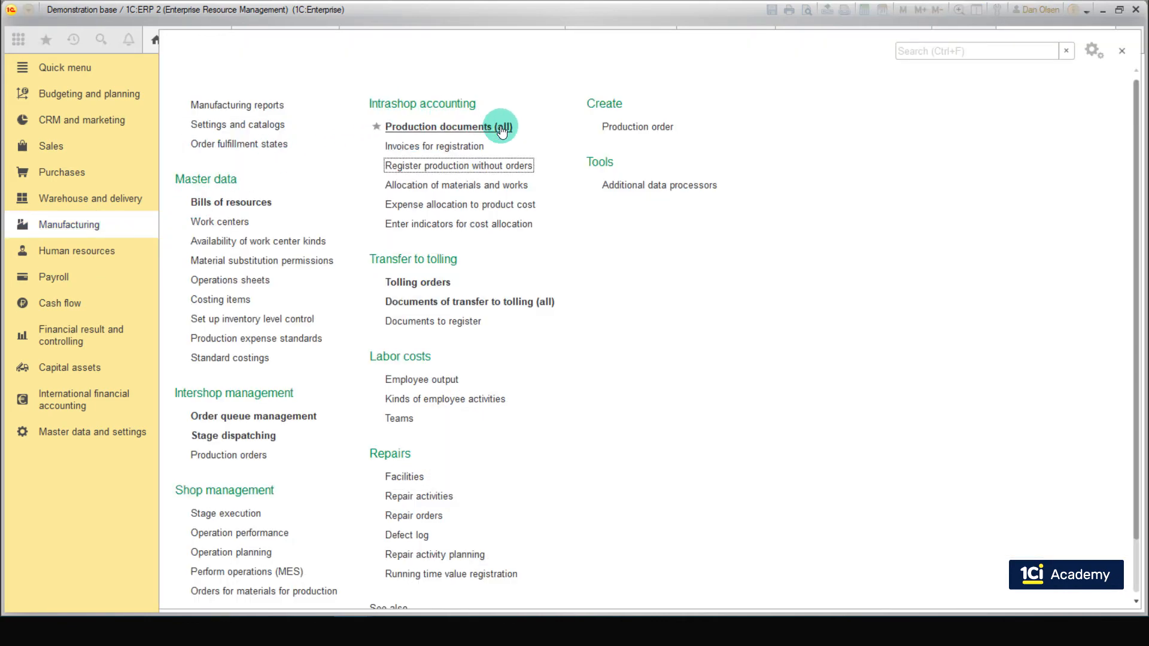
pyautogui.click(475, 170)
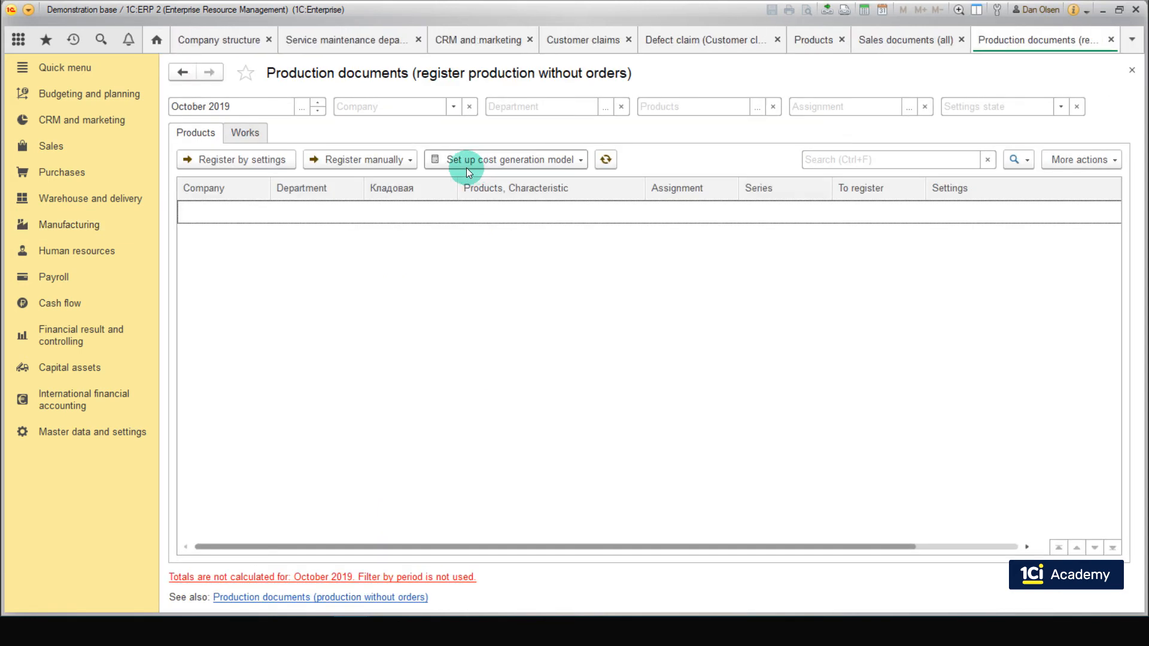
pyautogui.click(265, 132)
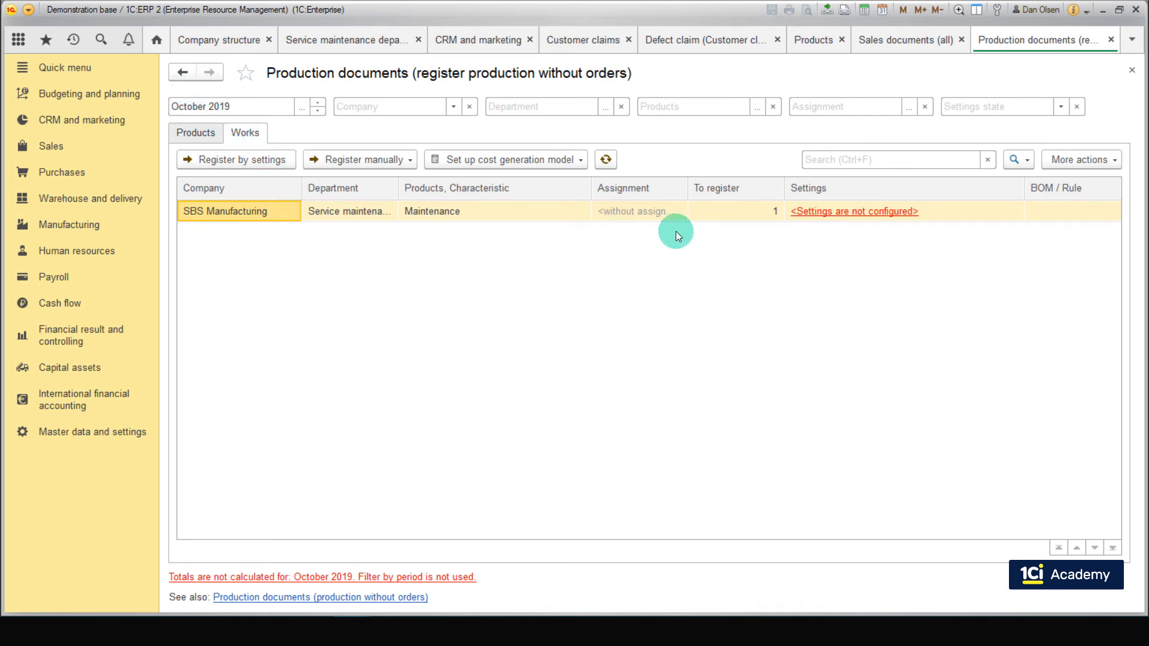
# Step: Configure the Maintenance work's cost generation model as product release at the calculated cost, with release costs recorded in the production document, and save it
pyautogui.click(821, 212)
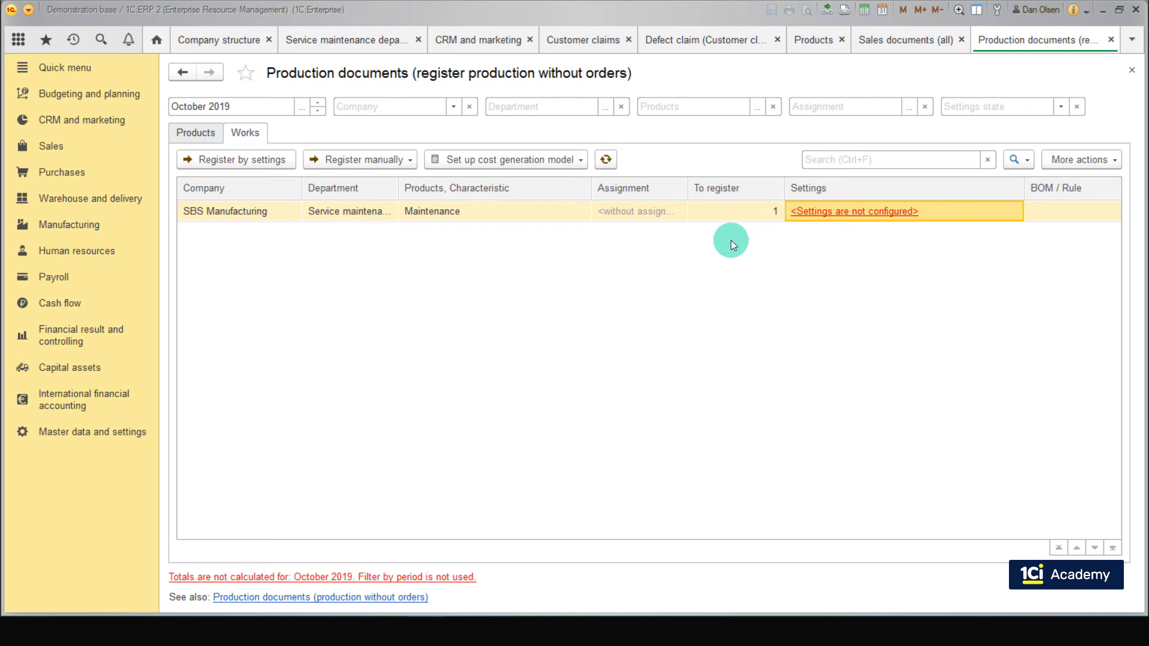
pyautogui.click(825, 216)
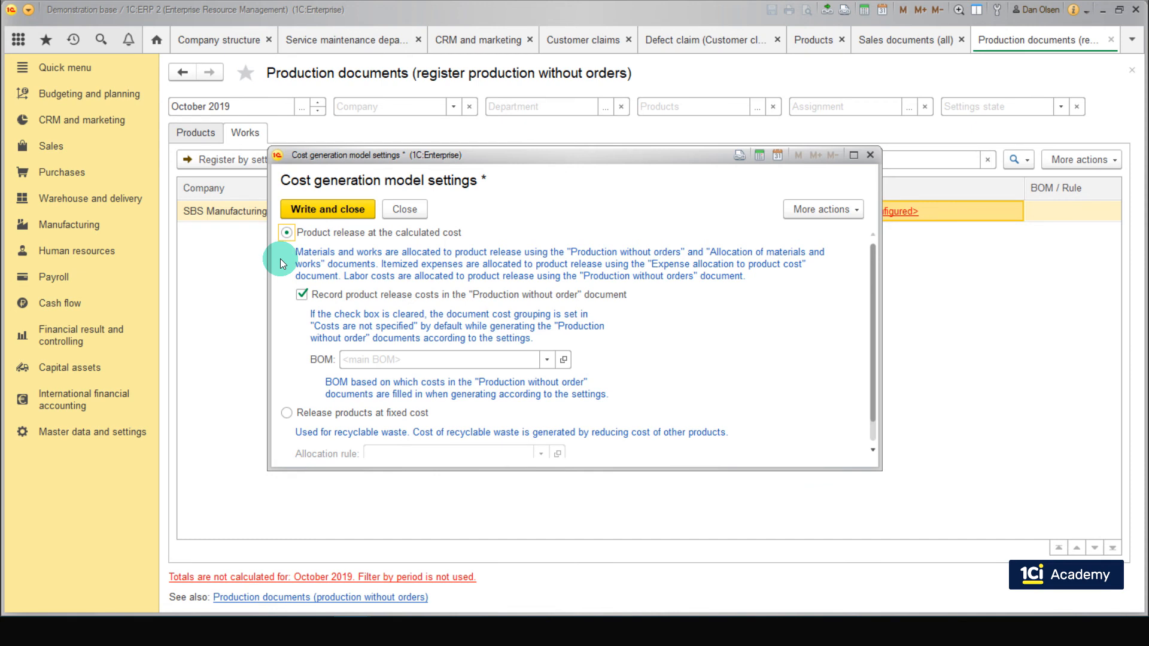
pyautogui.press('Tab')
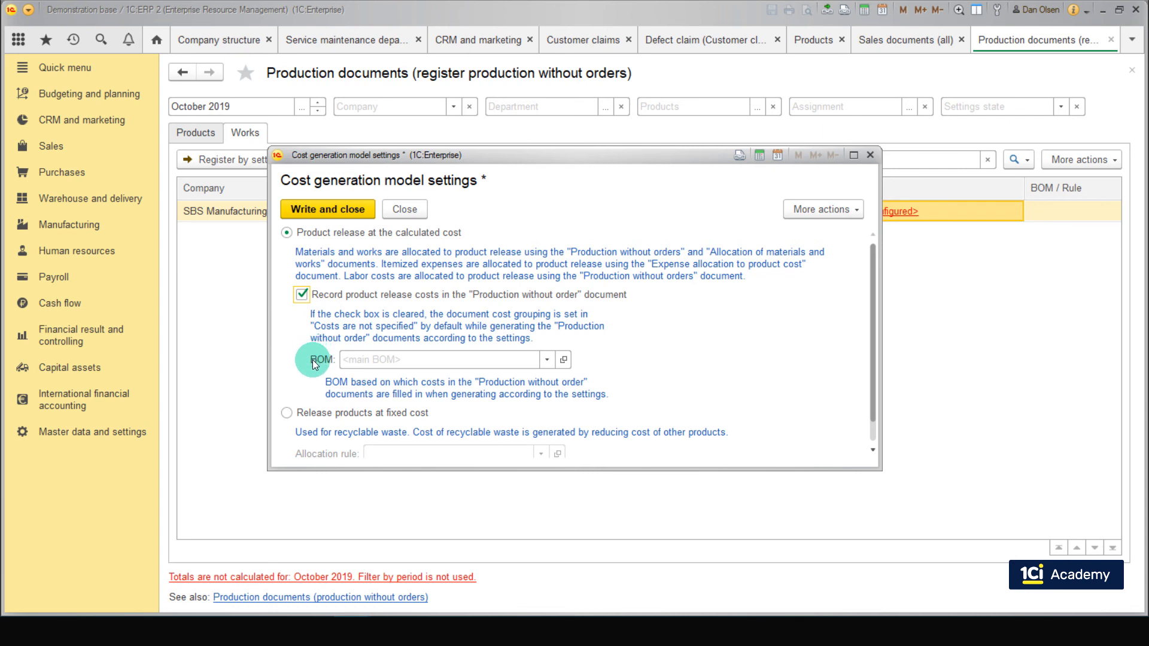
pyautogui.click(287, 413)
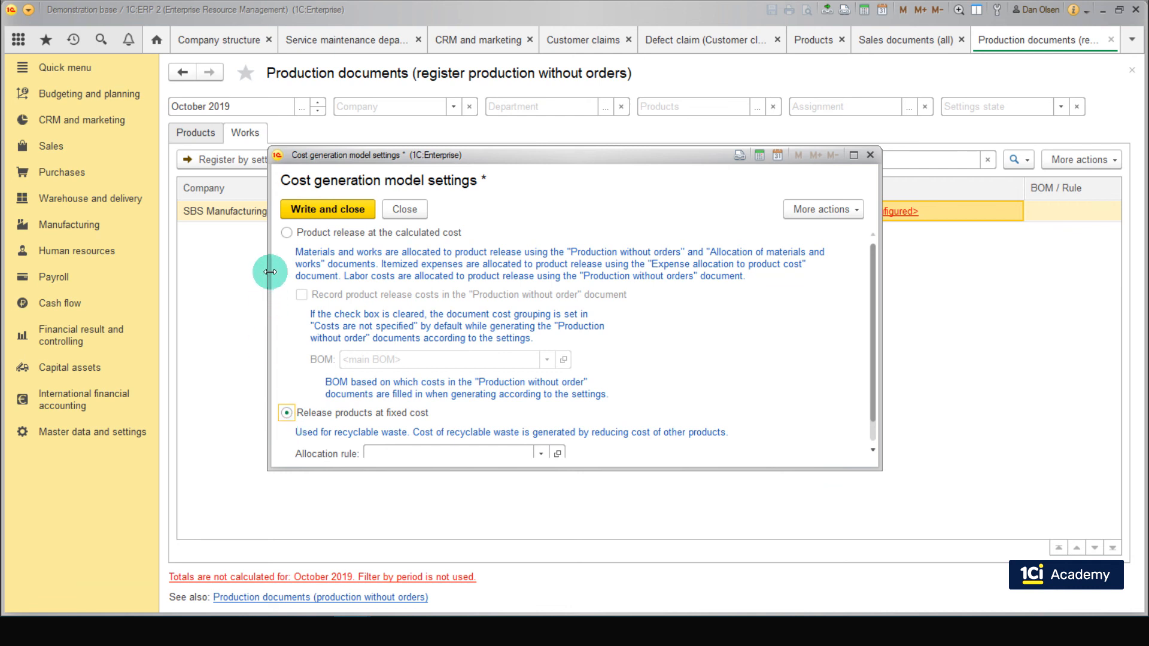
pyautogui.click(286, 234)
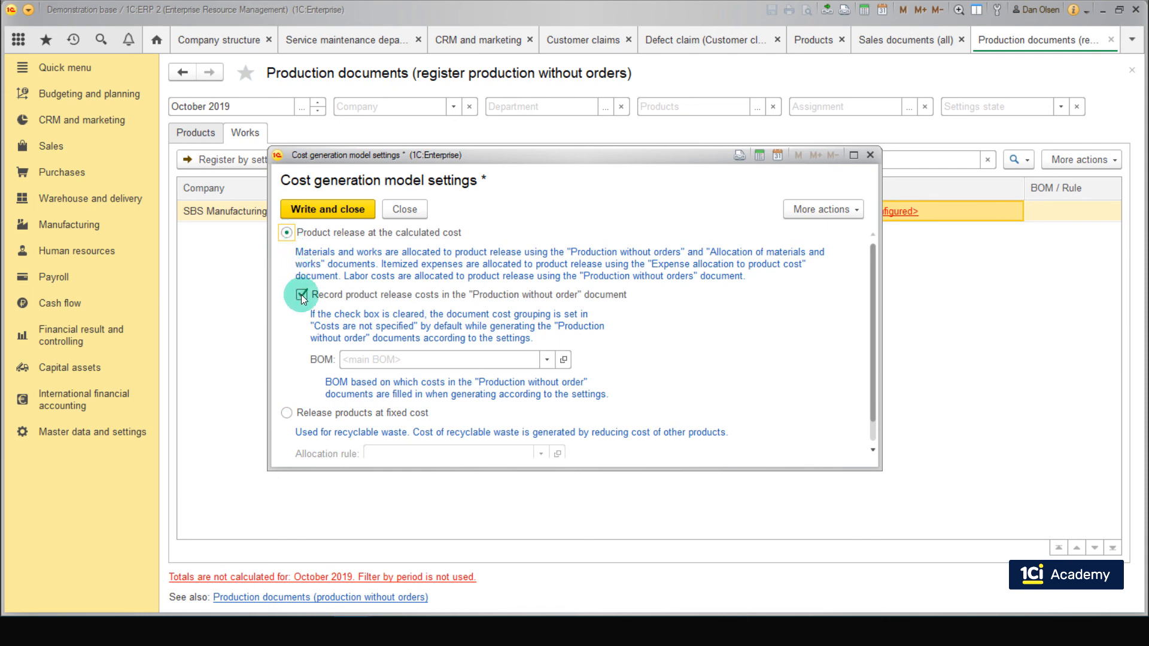
pyautogui.click(332, 209)
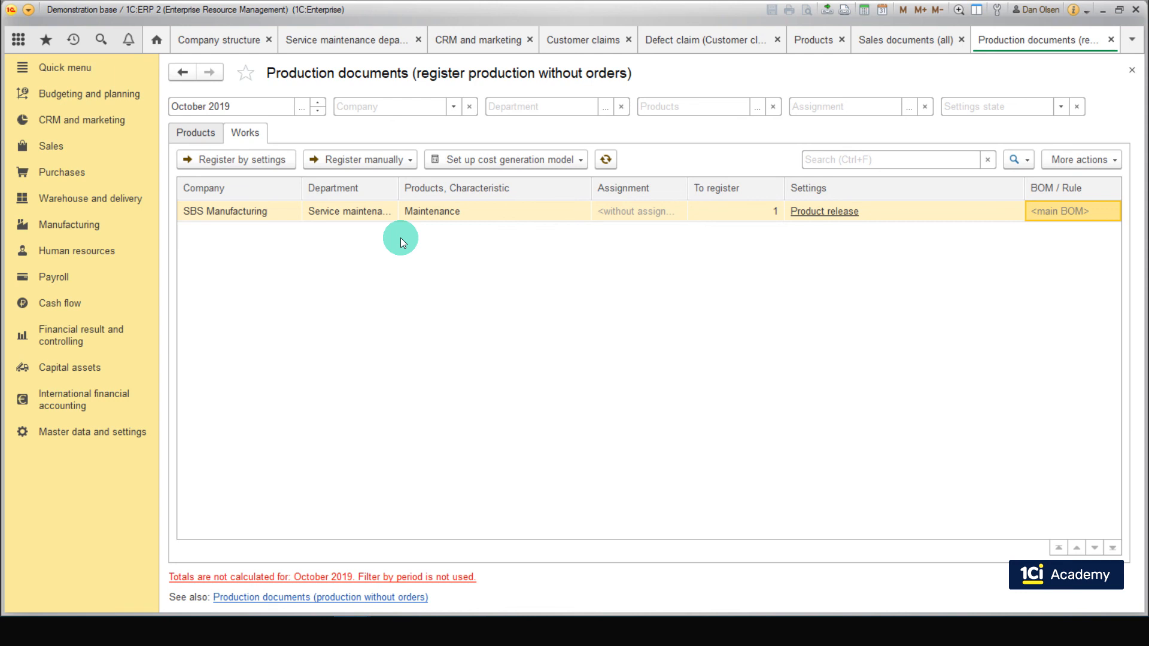
# Step: Register the Maintenance work by settings, set the production document's cost grouping to Costs are not specified, and post and close it
pyautogui.click(361, 222)
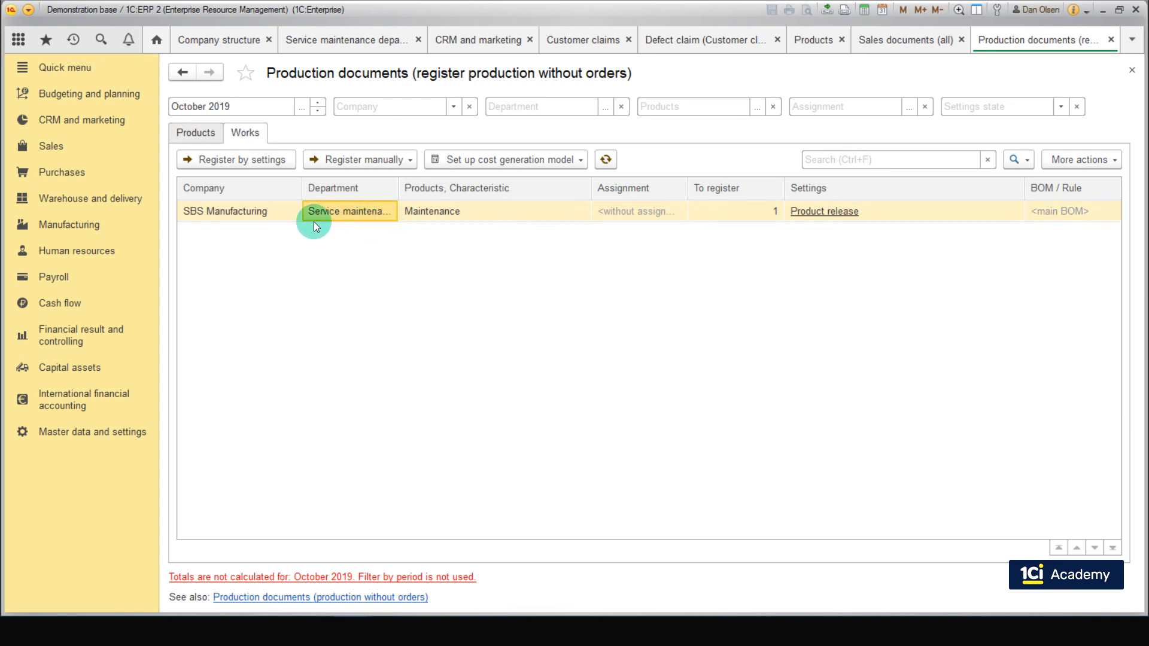
pyautogui.click(263, 164)
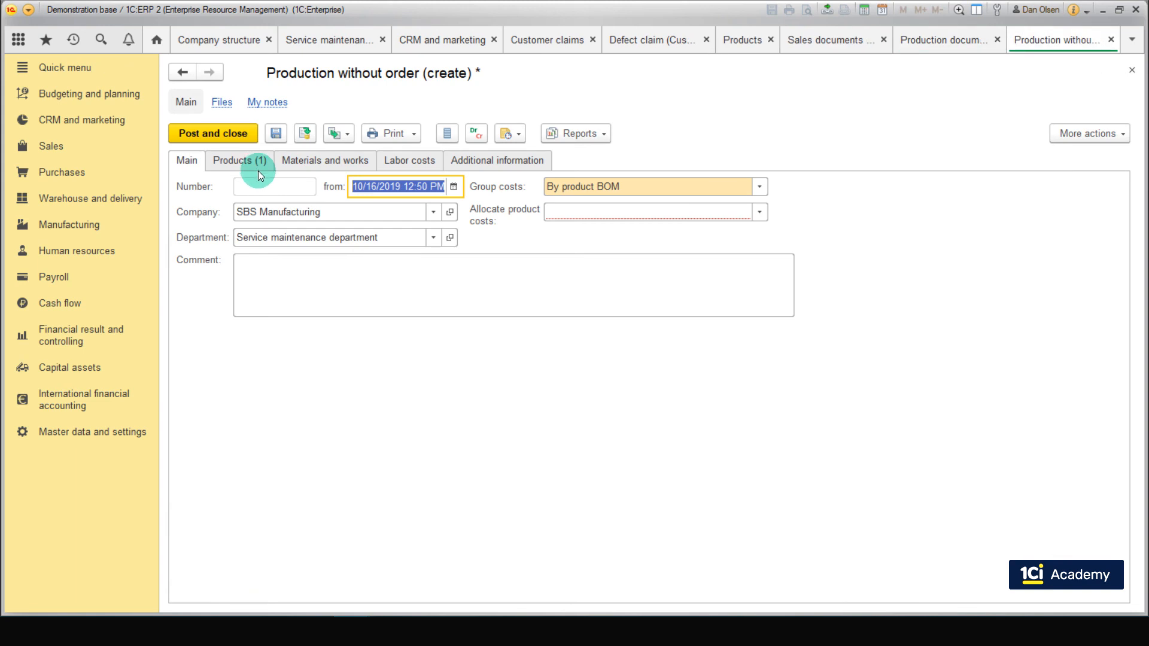
pyautogui.click(758, 187)
pyautogui.click(631, 322)
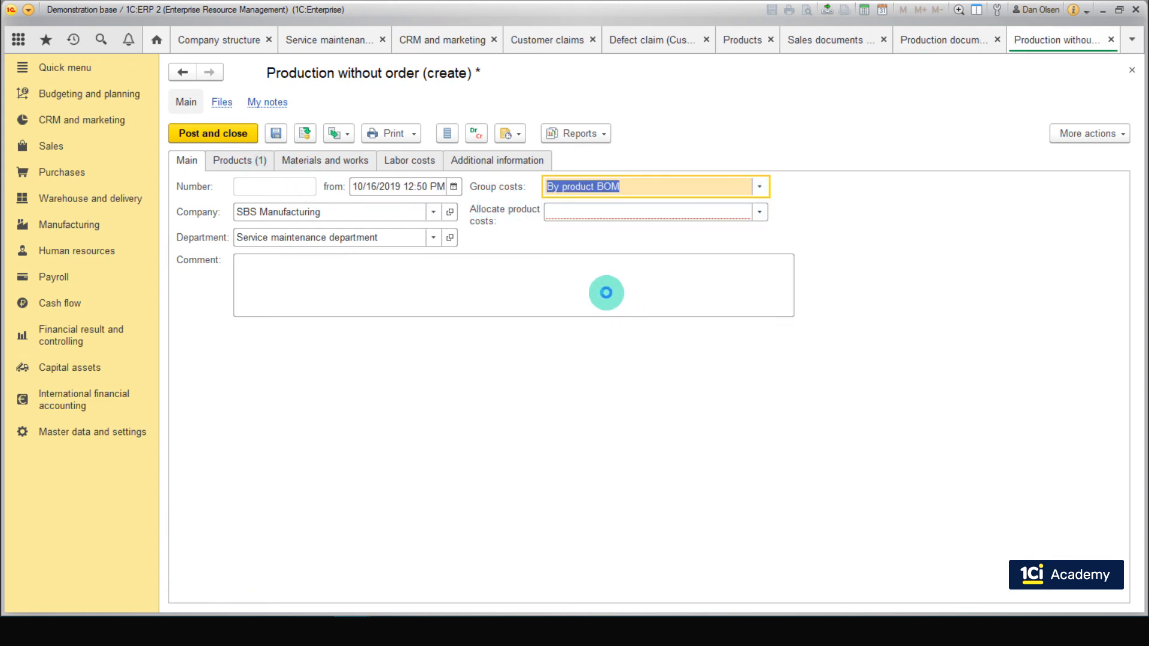
pyautogui.click(226, 134)
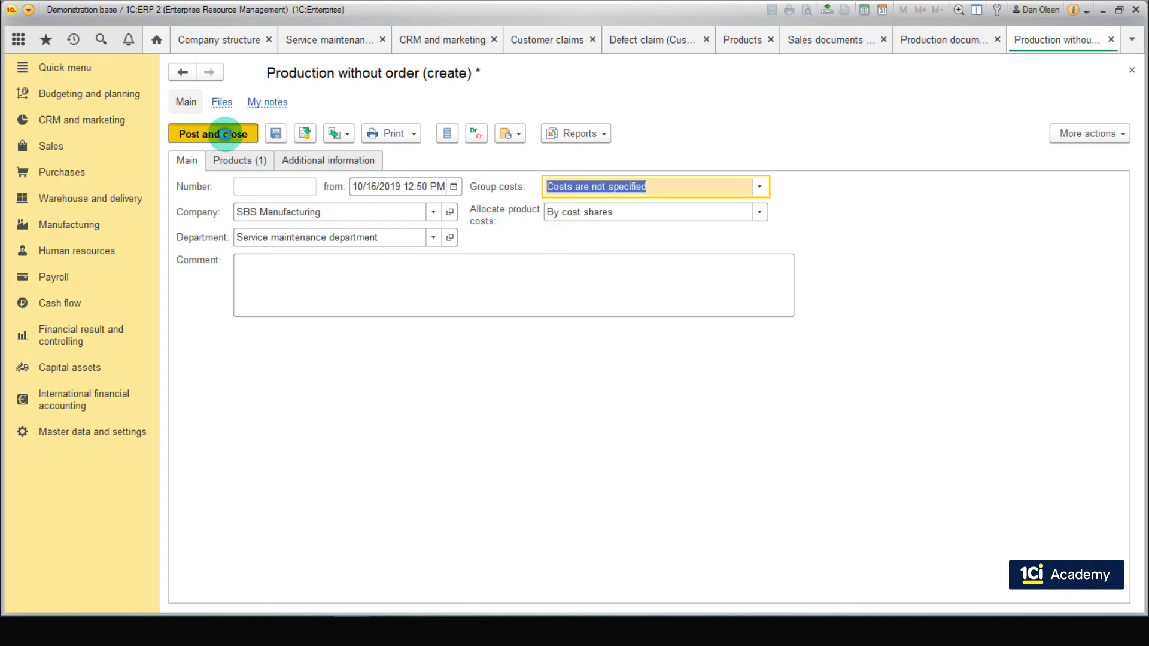